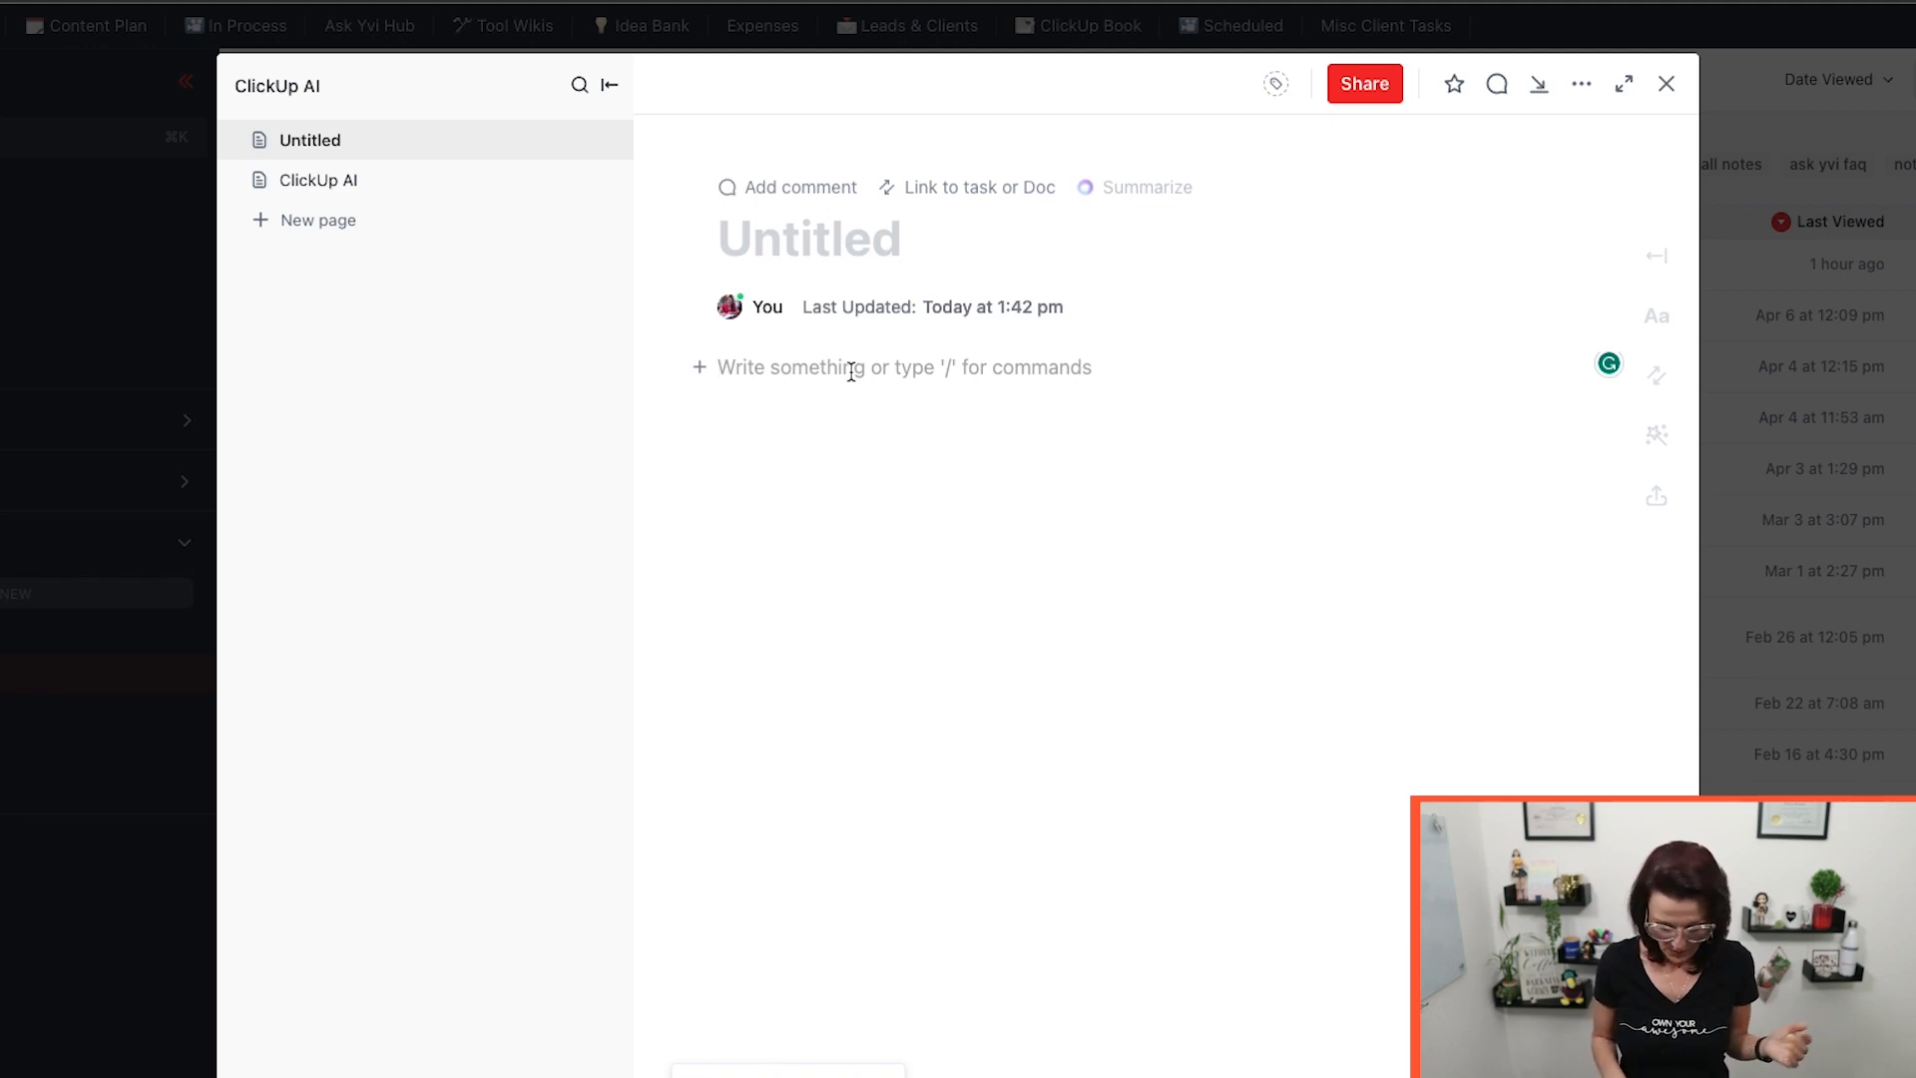
# Generate AI text on the Untitled page with the prompt "write me ten youtube title ideas about clickup".
pyautogui.write('/ ai')
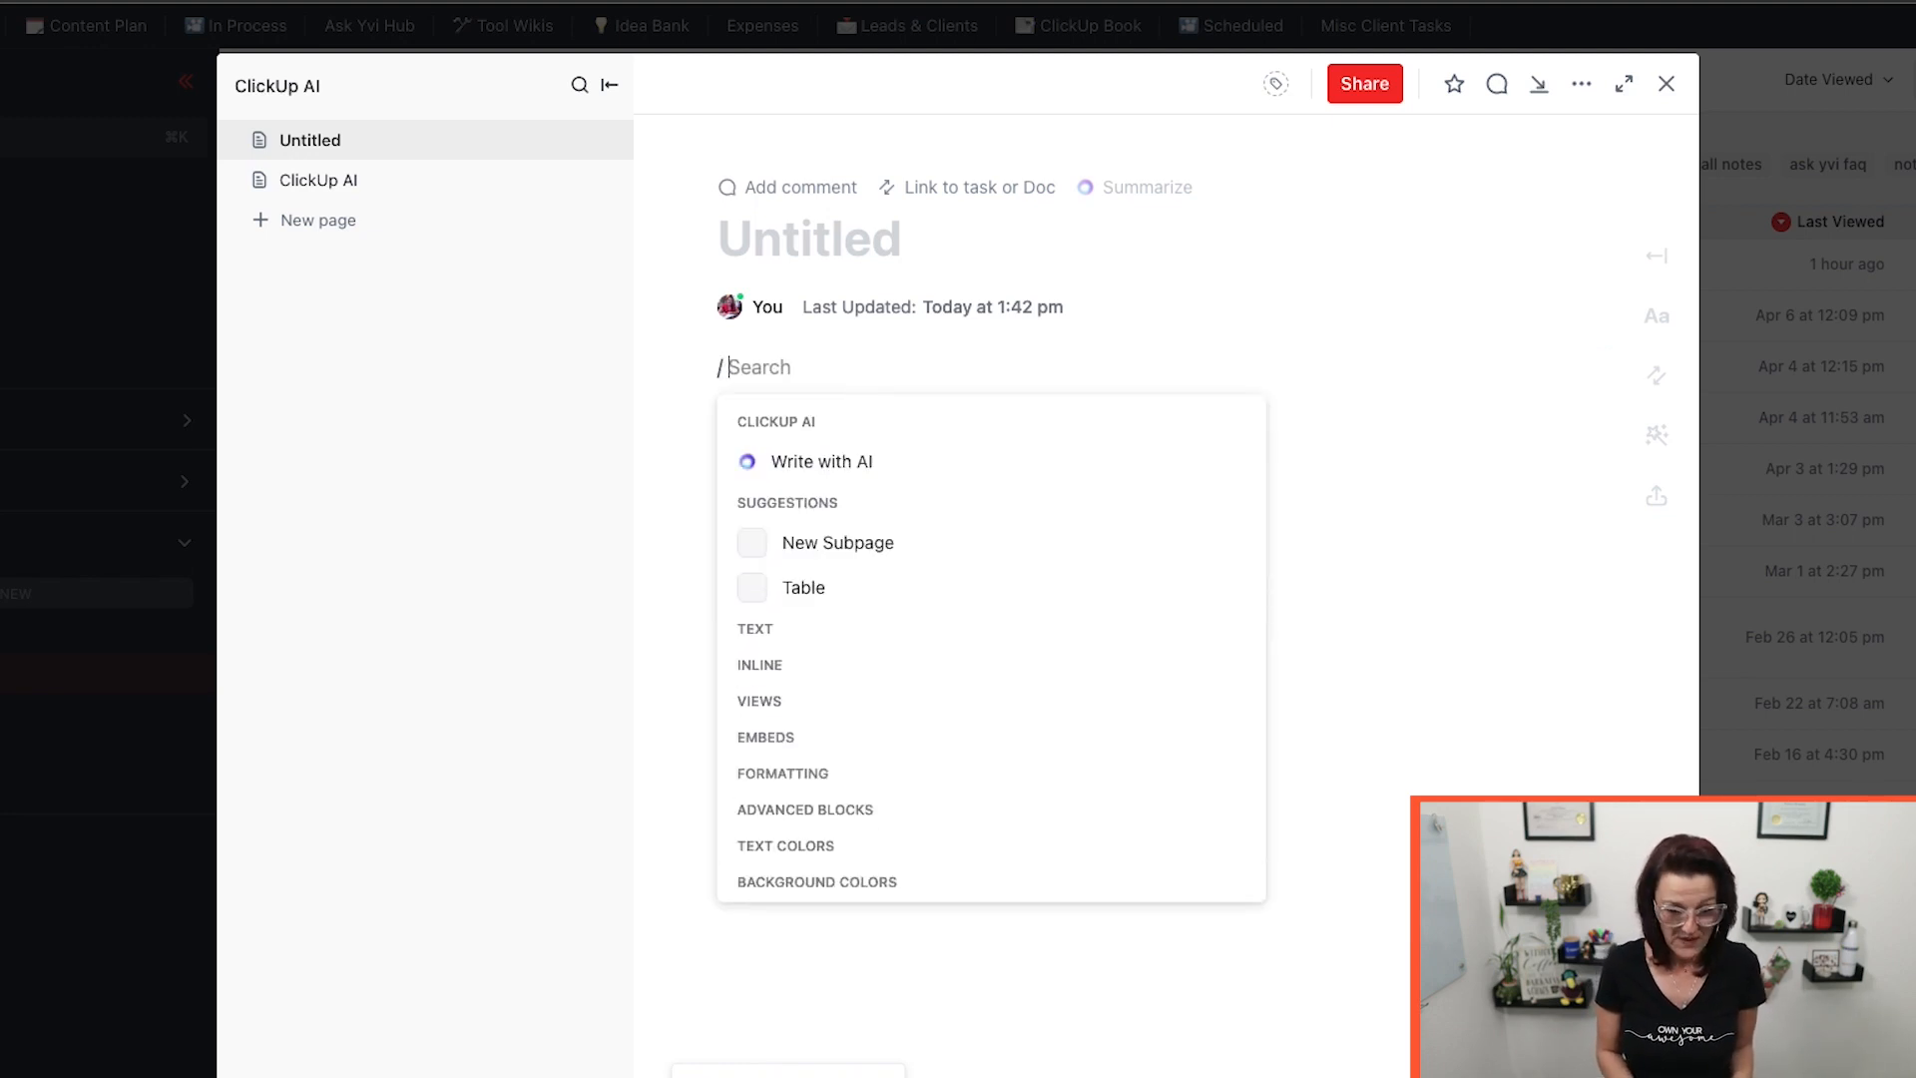
pyautogui.click(858, 462)
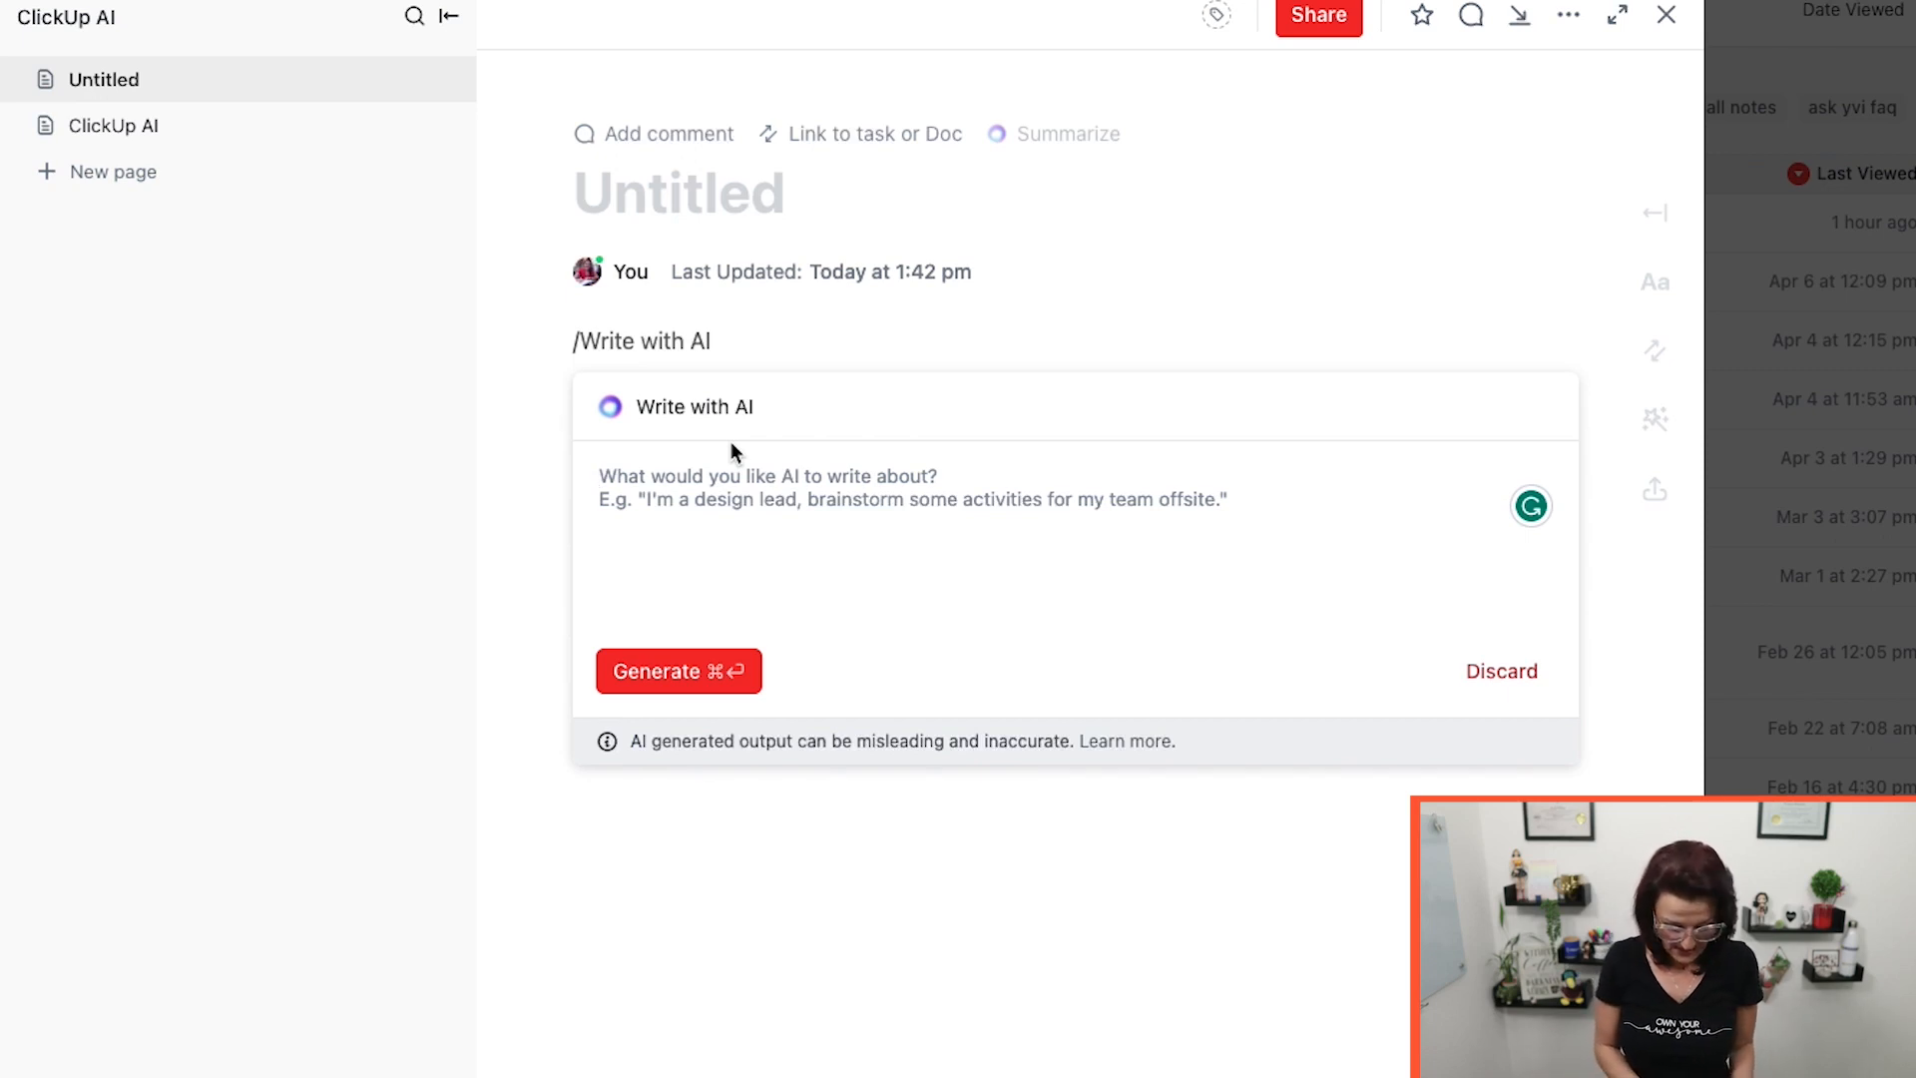
pyautogui.write('write')
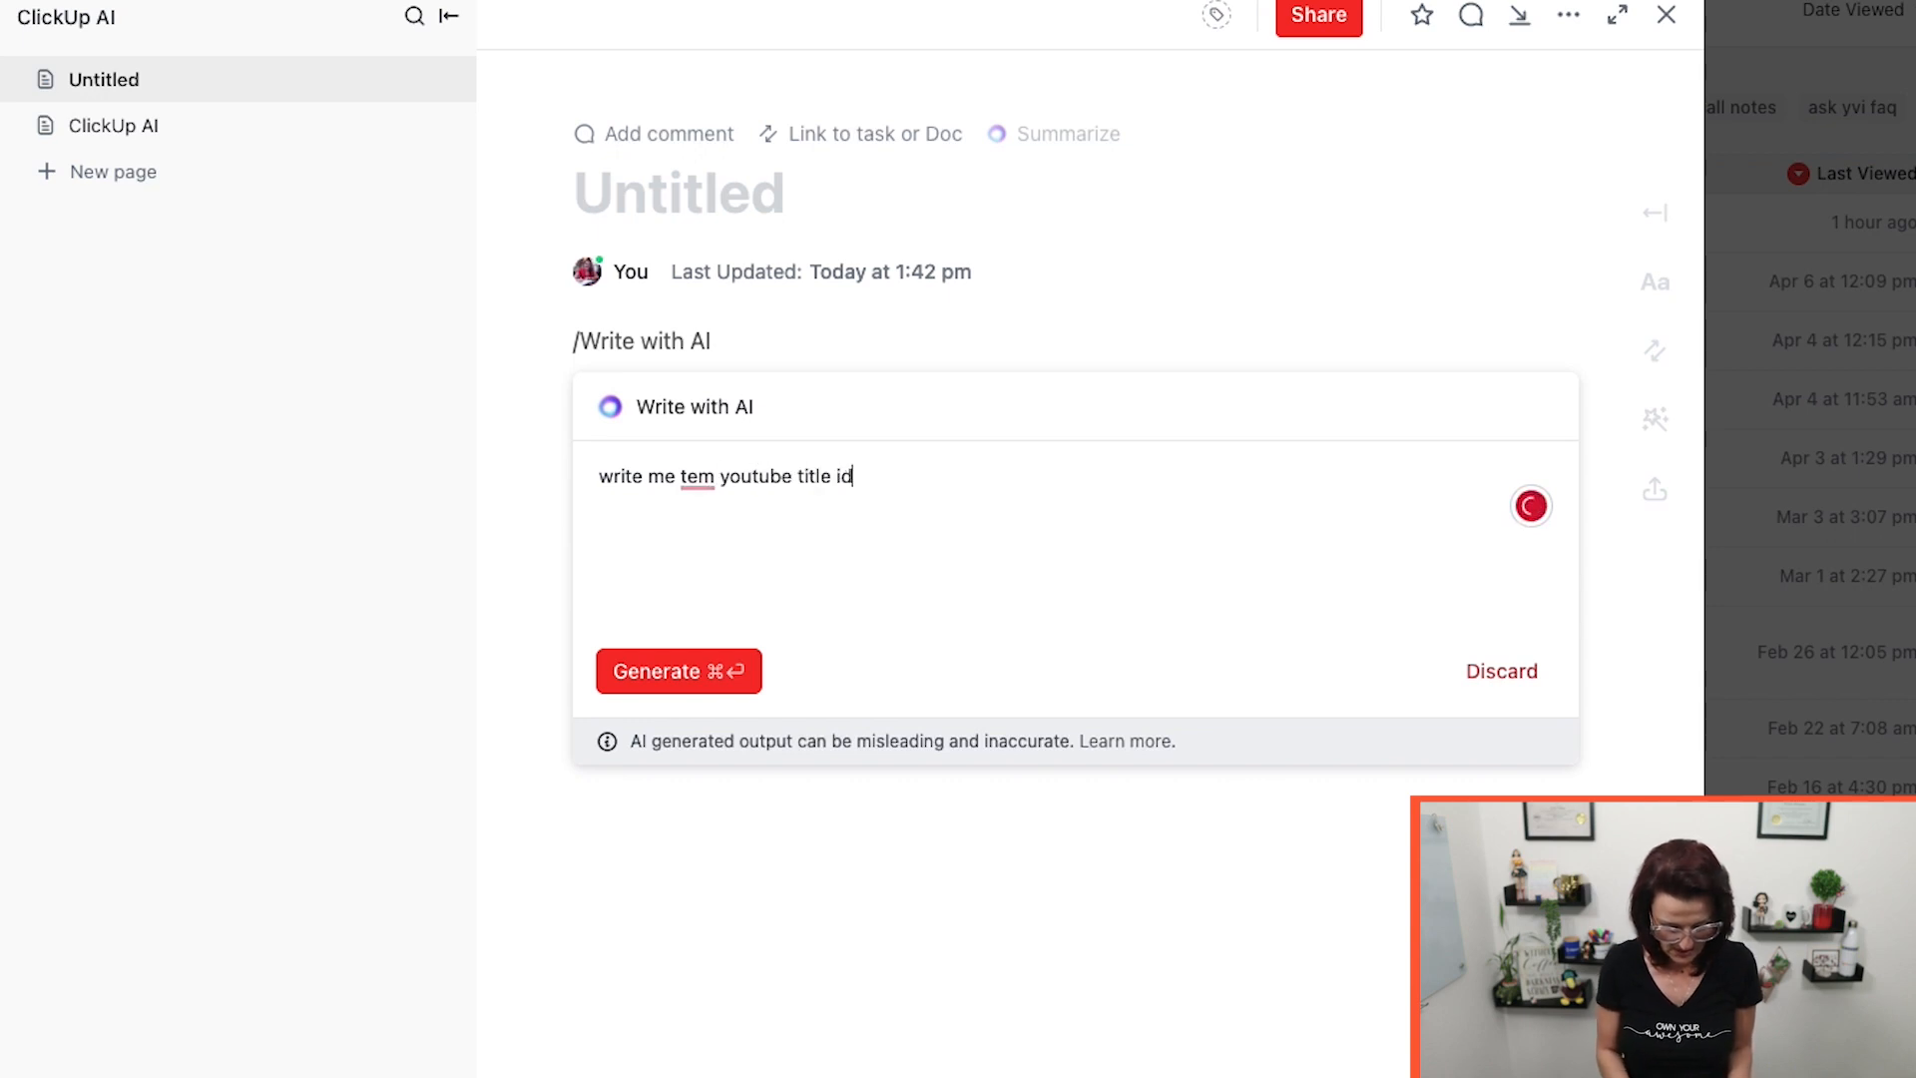
pyautogui.write('me tem youtube title ideas')
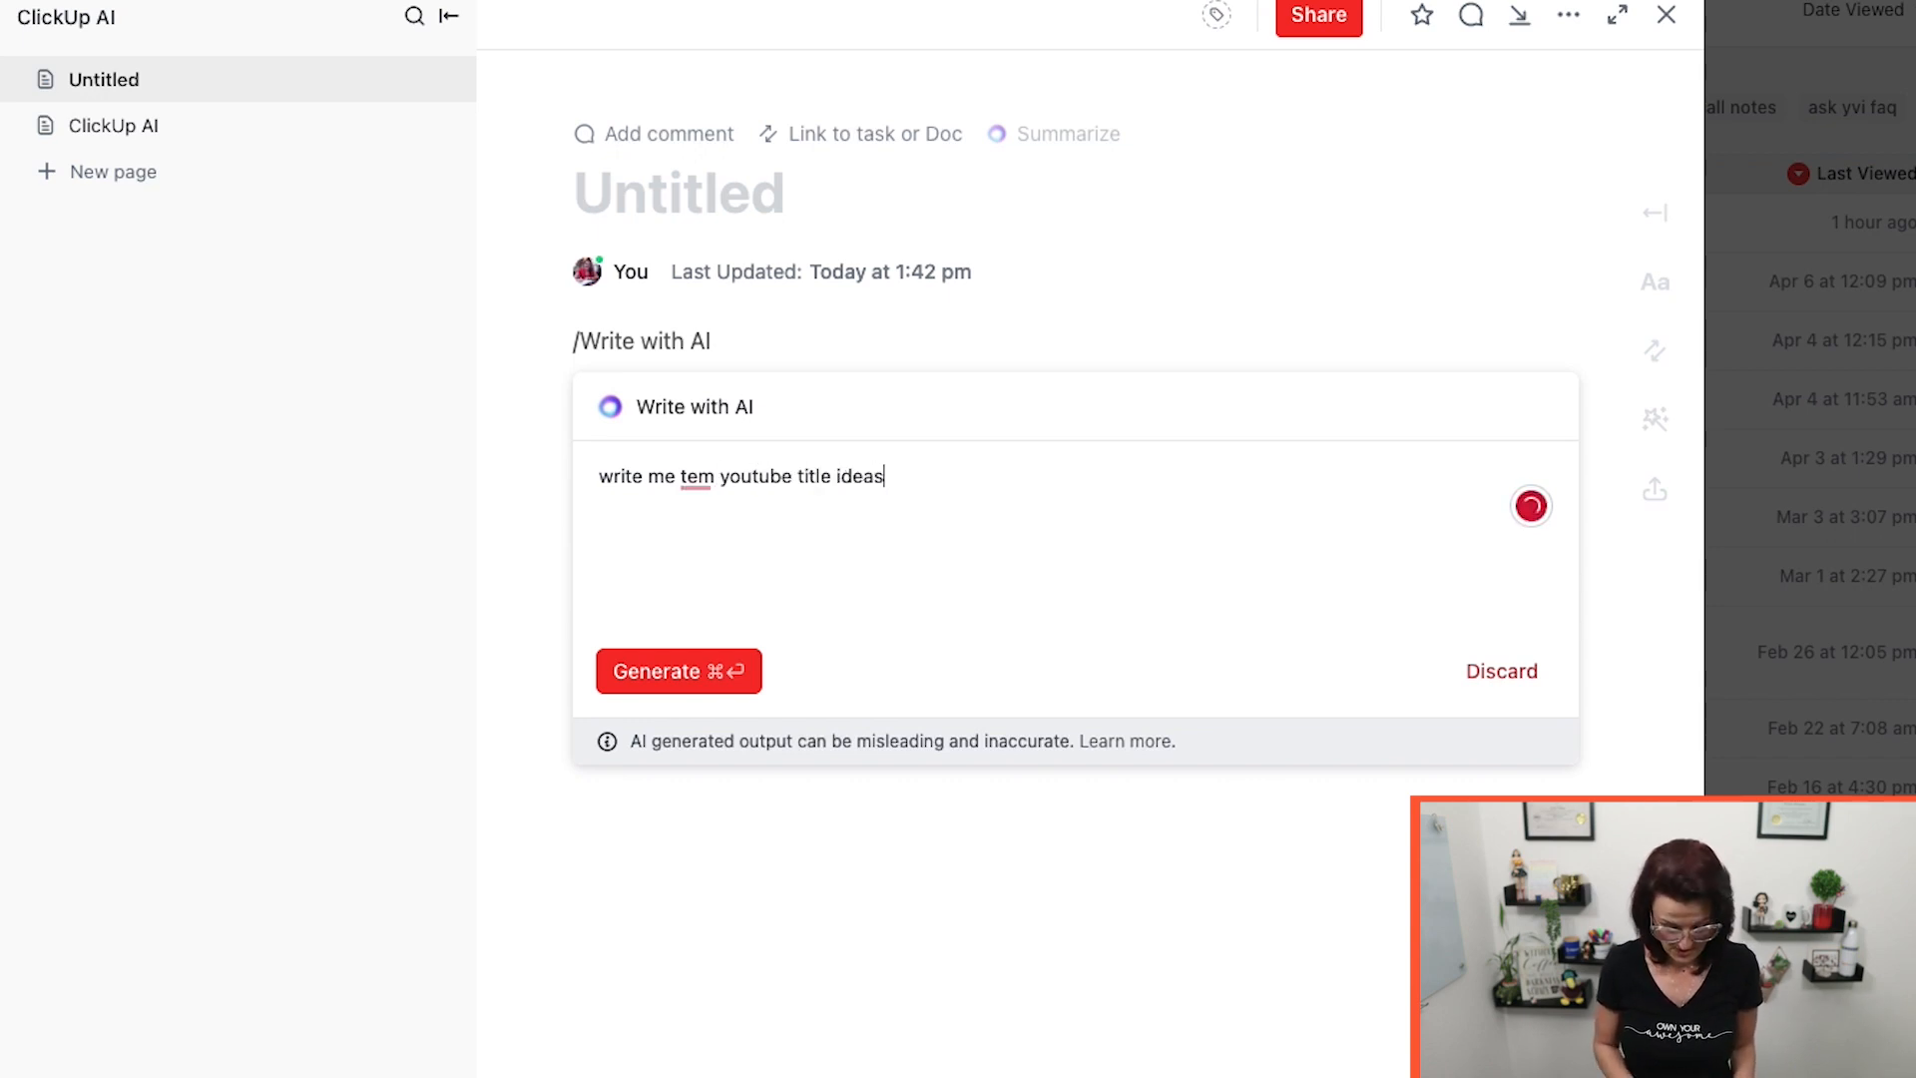
pyautogui.write(' about clickup')
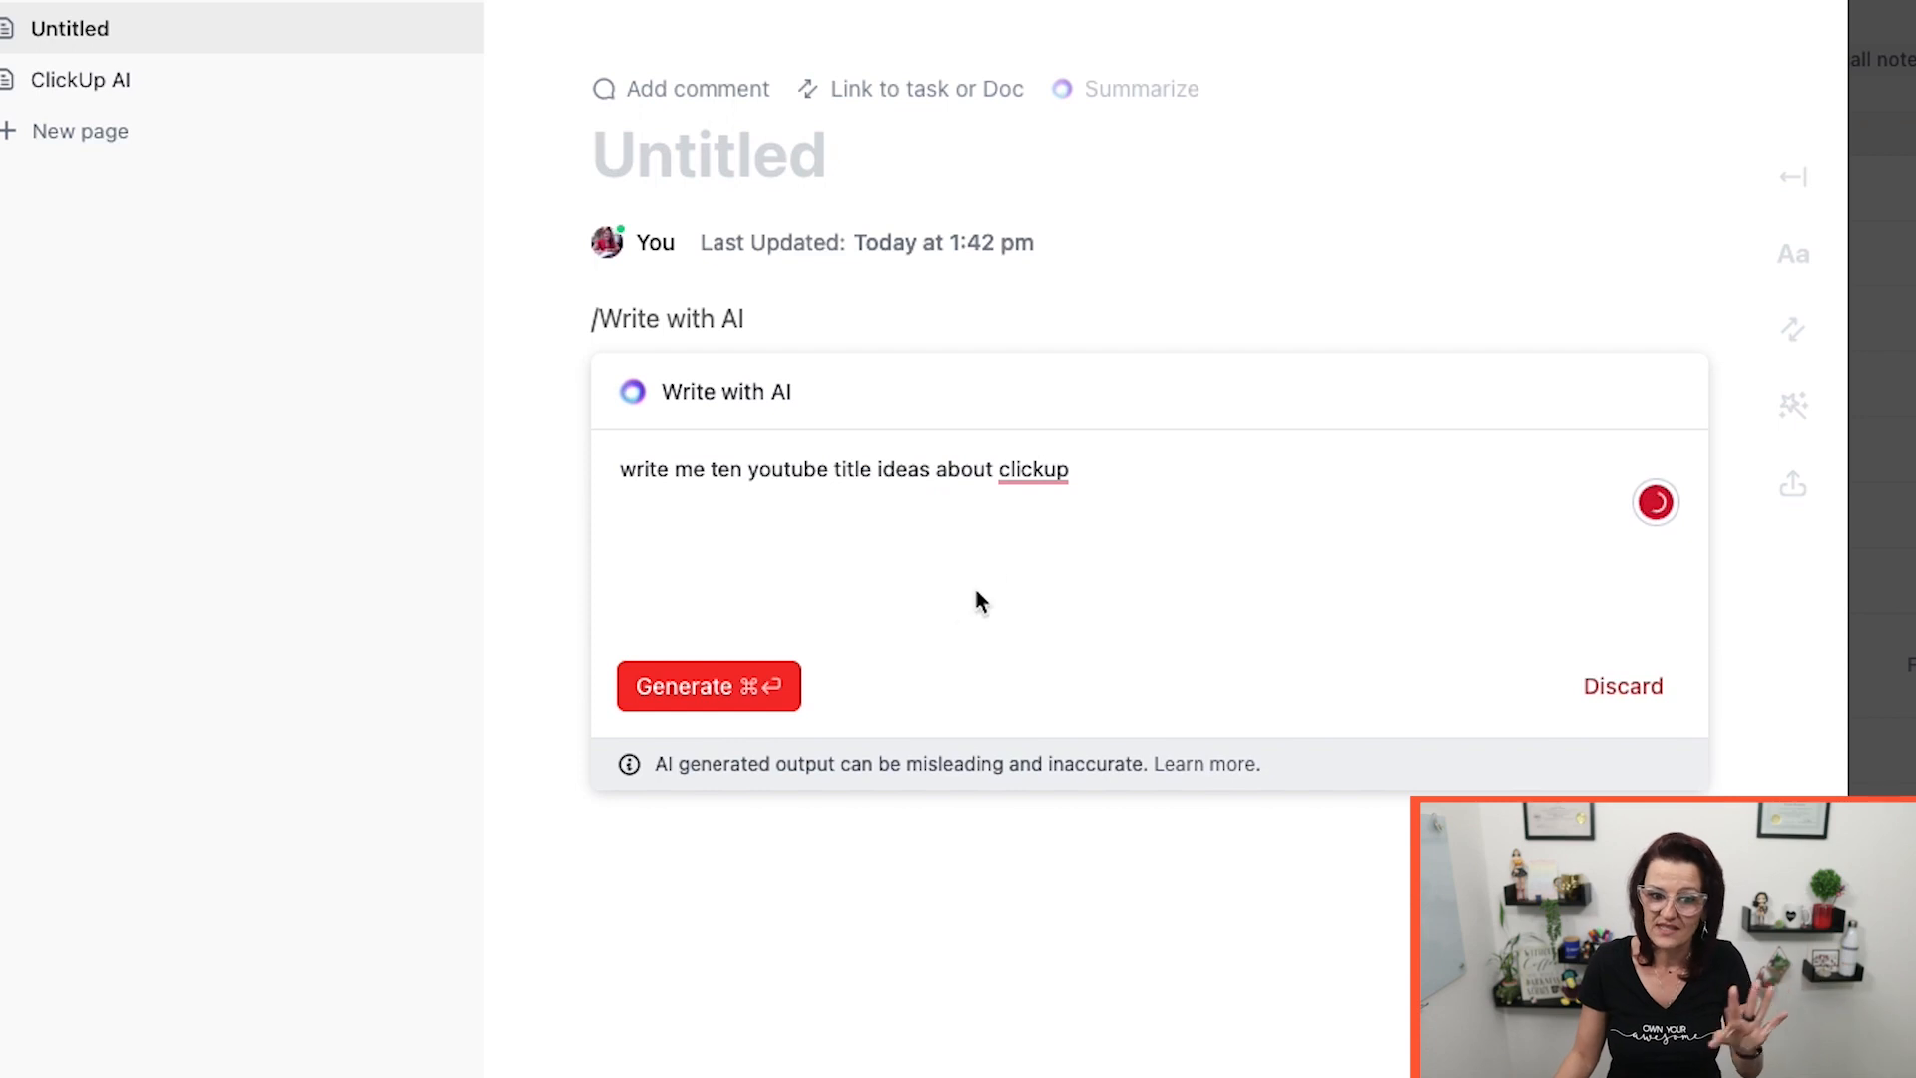
pyautogui.click(734, 688)
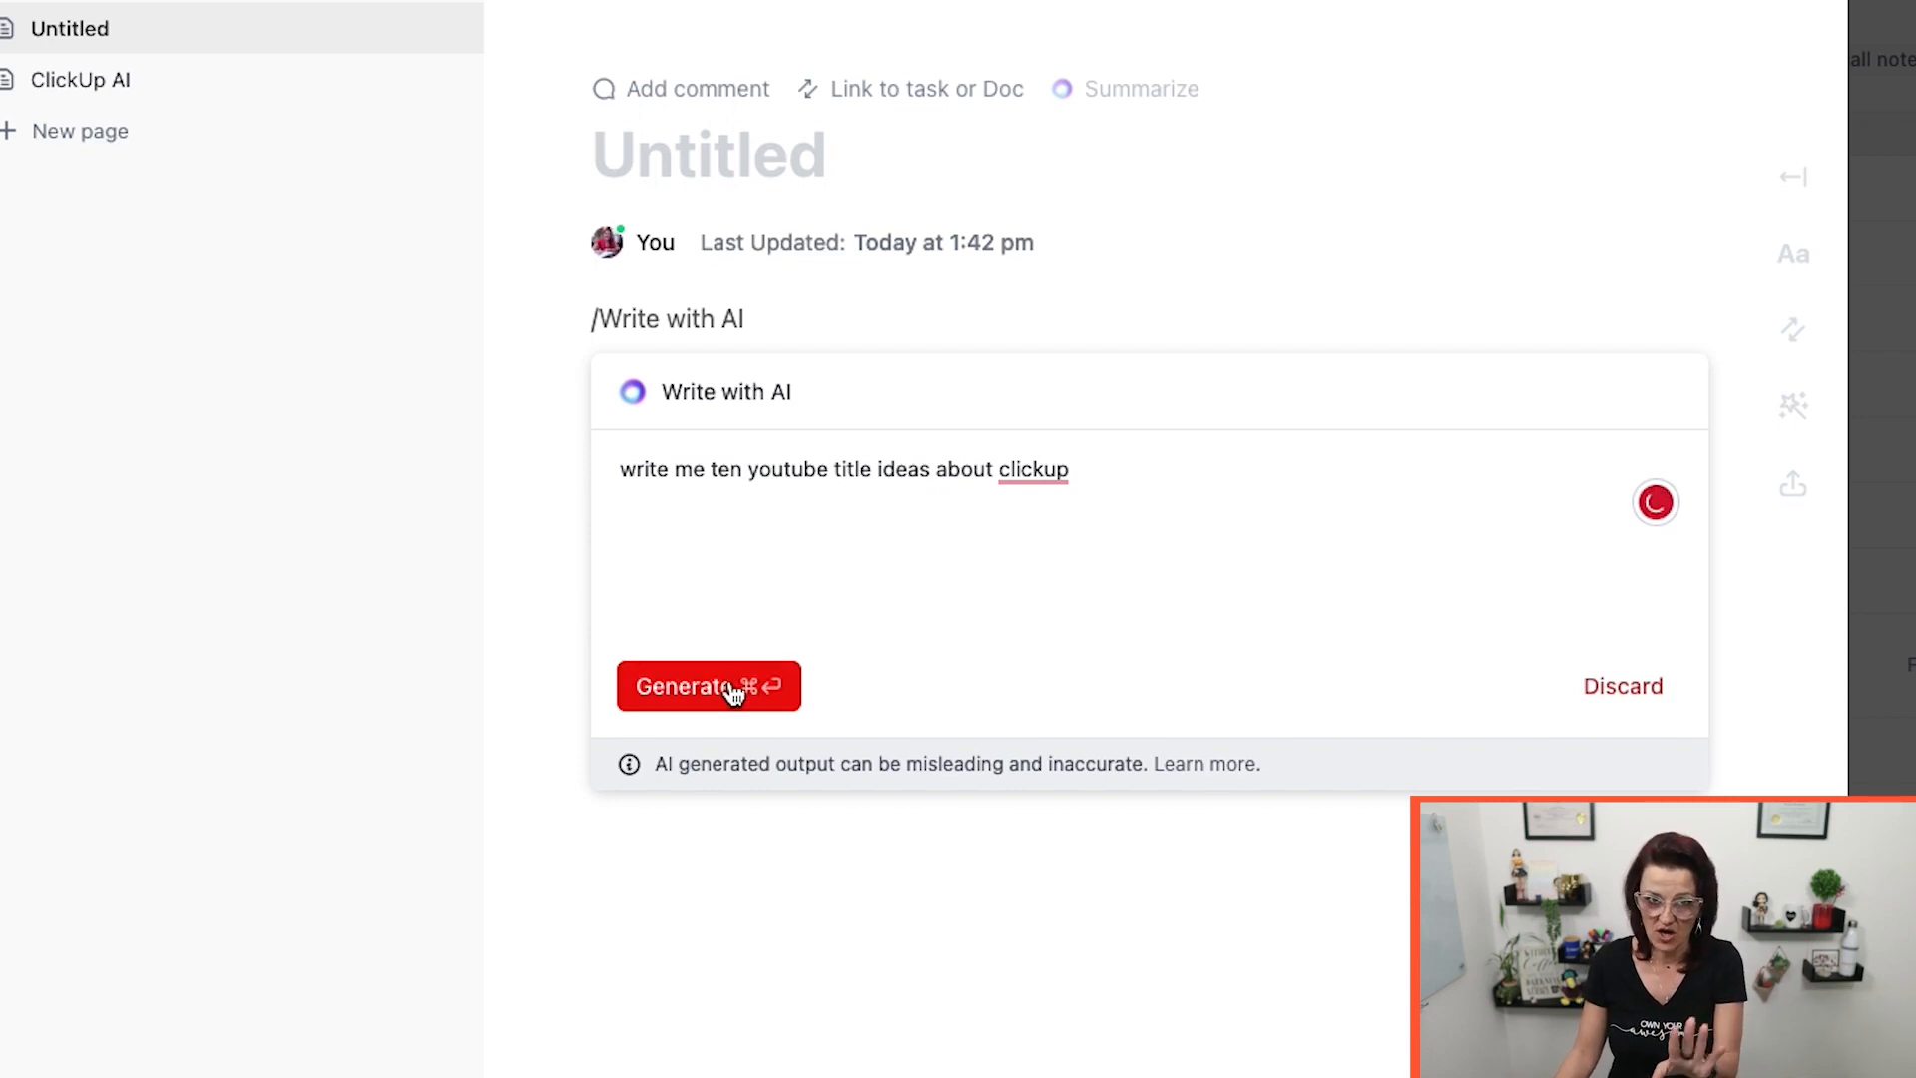
pyautogui.click(734, 689)
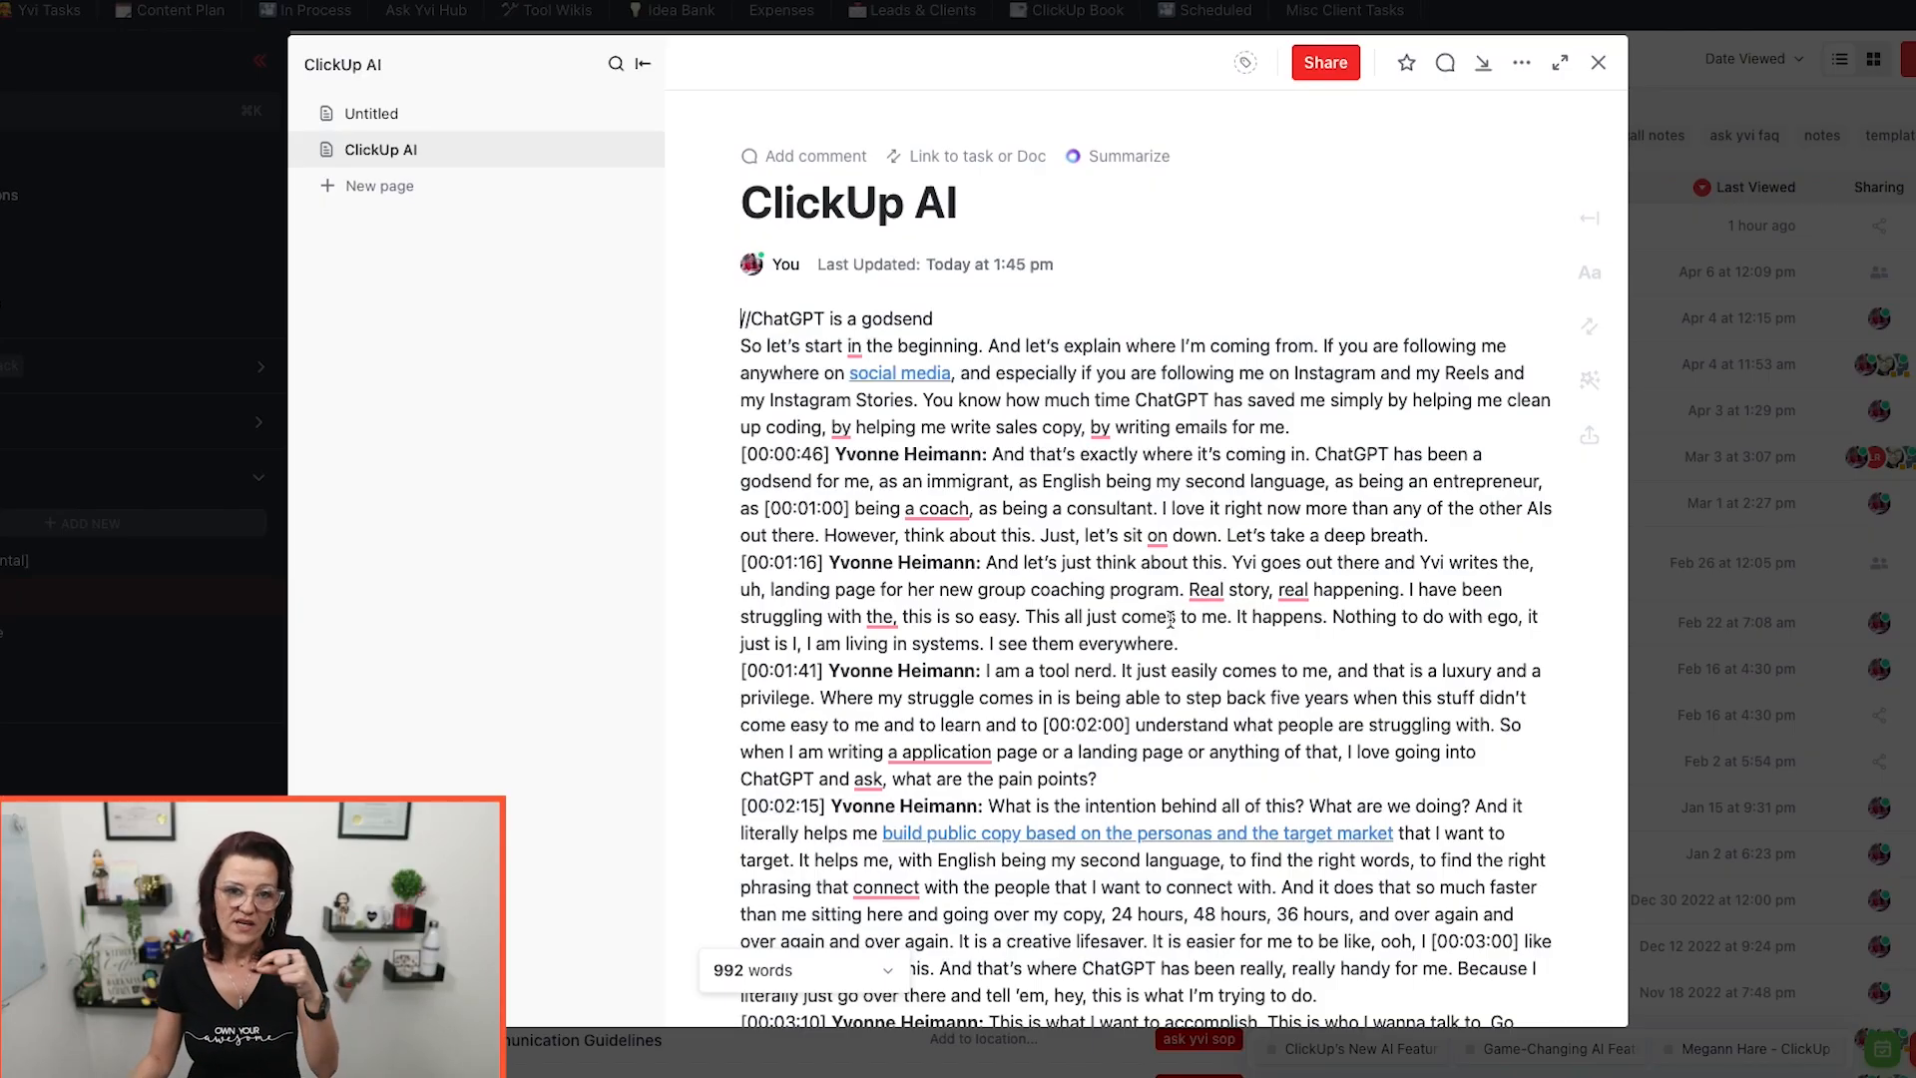
# Skim the transcript on the ClickUp AI page and summarize the page with AI.
pyautogui.scroll(-20, 1171, 618)
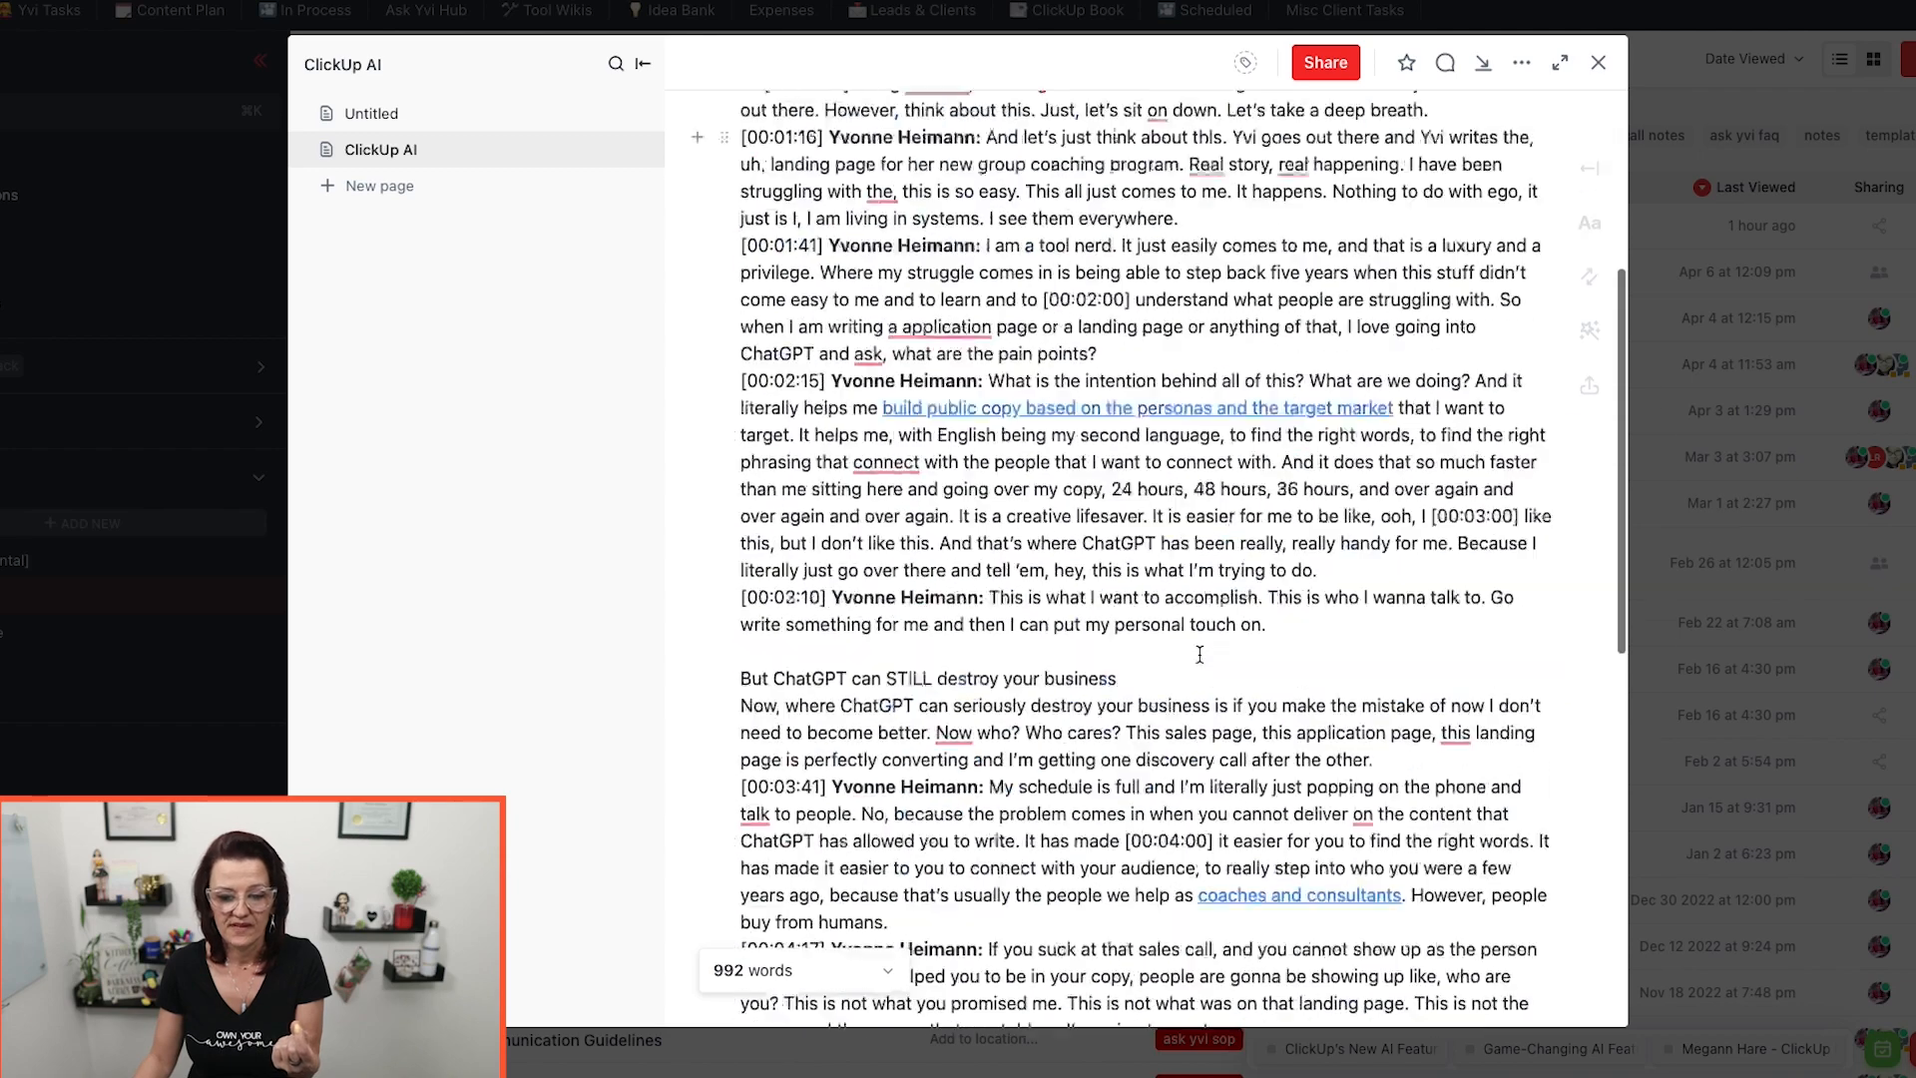
pyautogui.scroll(20, 1198, 655)
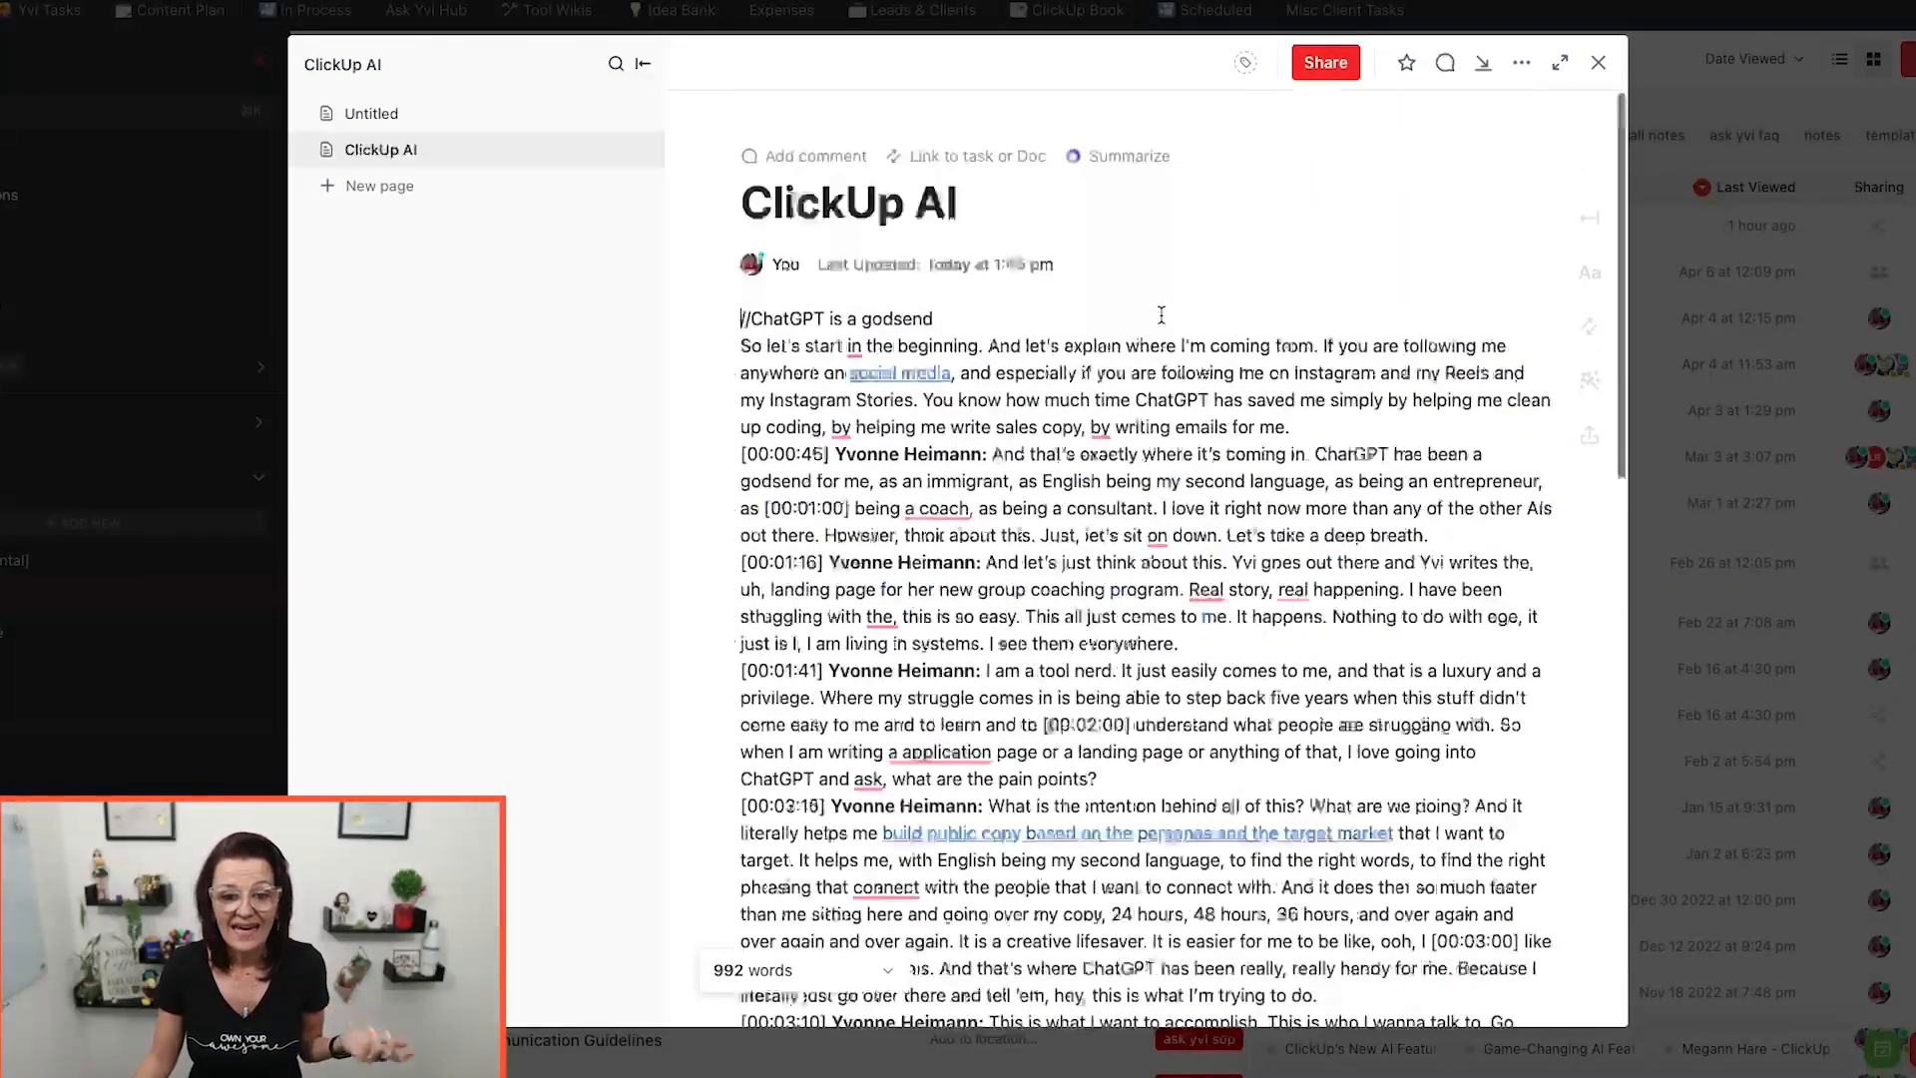
pyautogui.click(1114, 157)
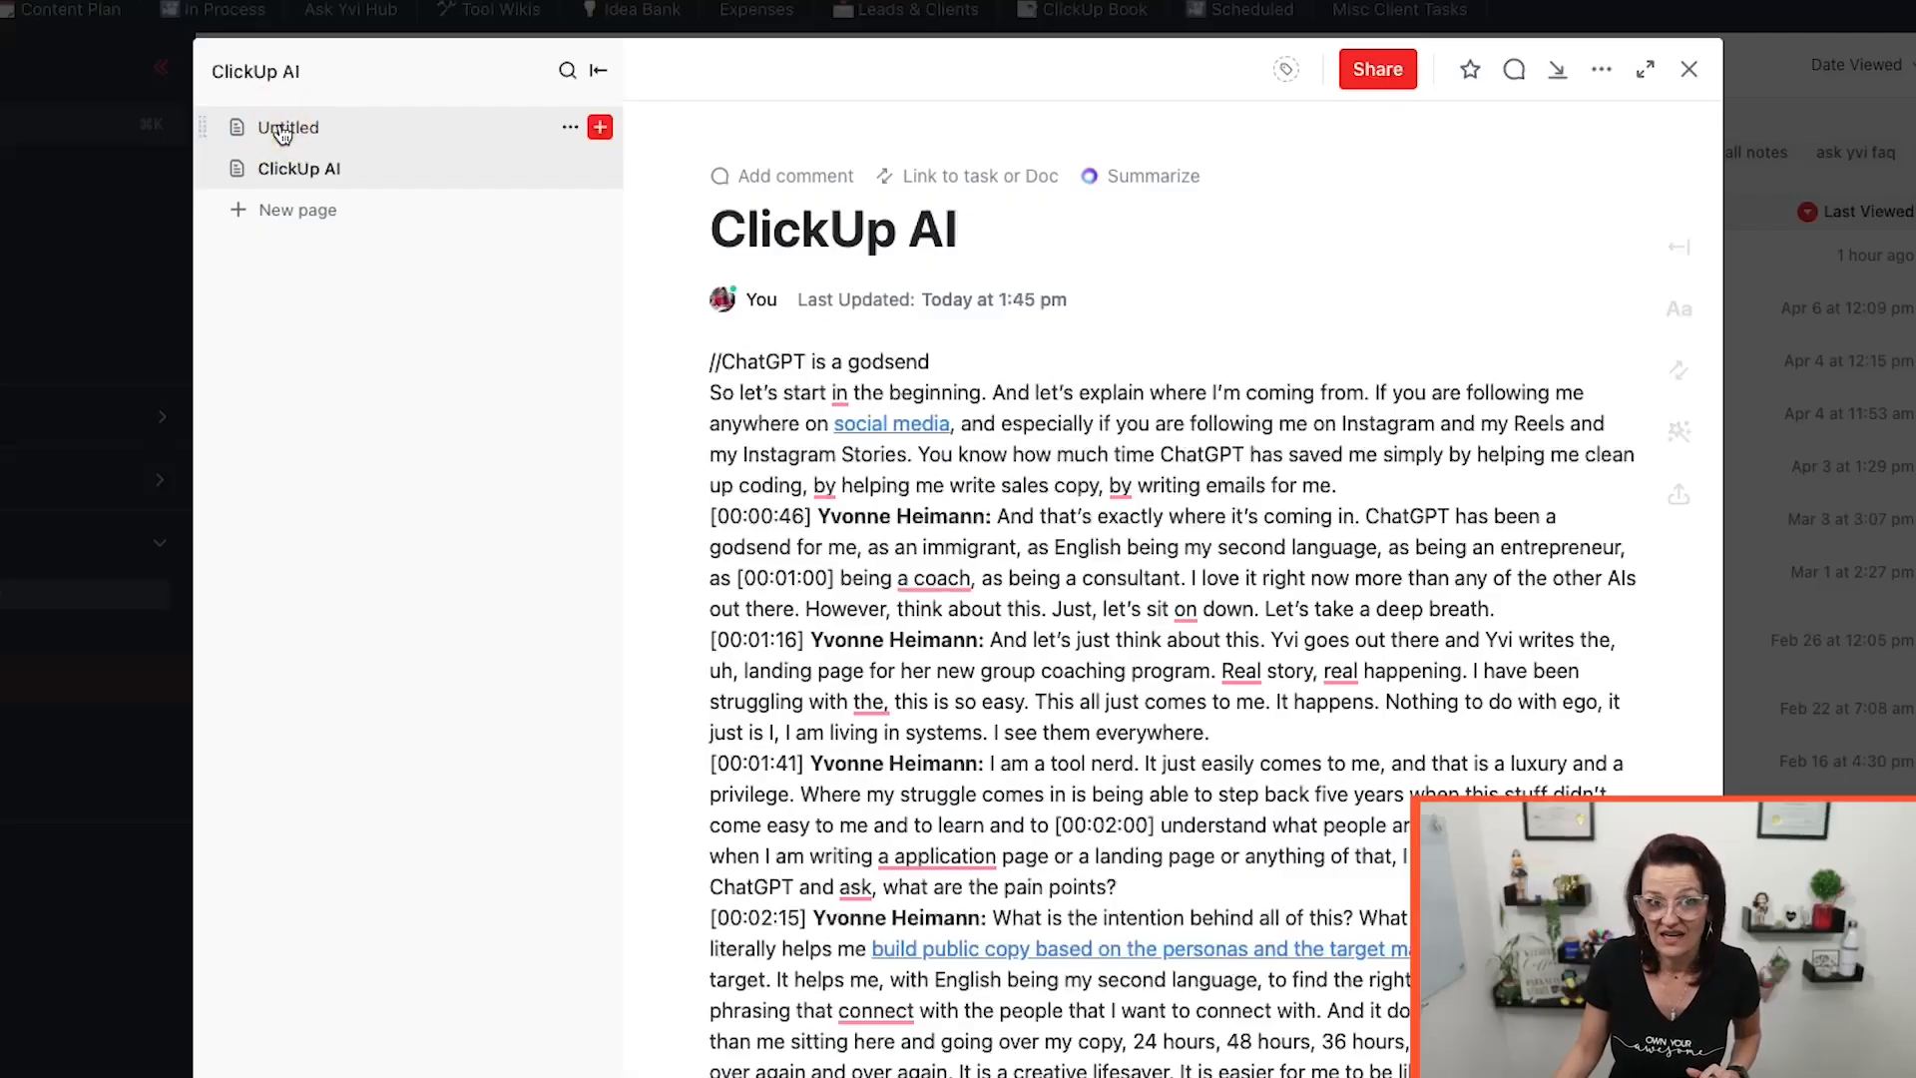
# On the Untitled page, generate AI text from "write me a youtube short script talking about clickup" and insert it.
pyautogui.click(270, 128)
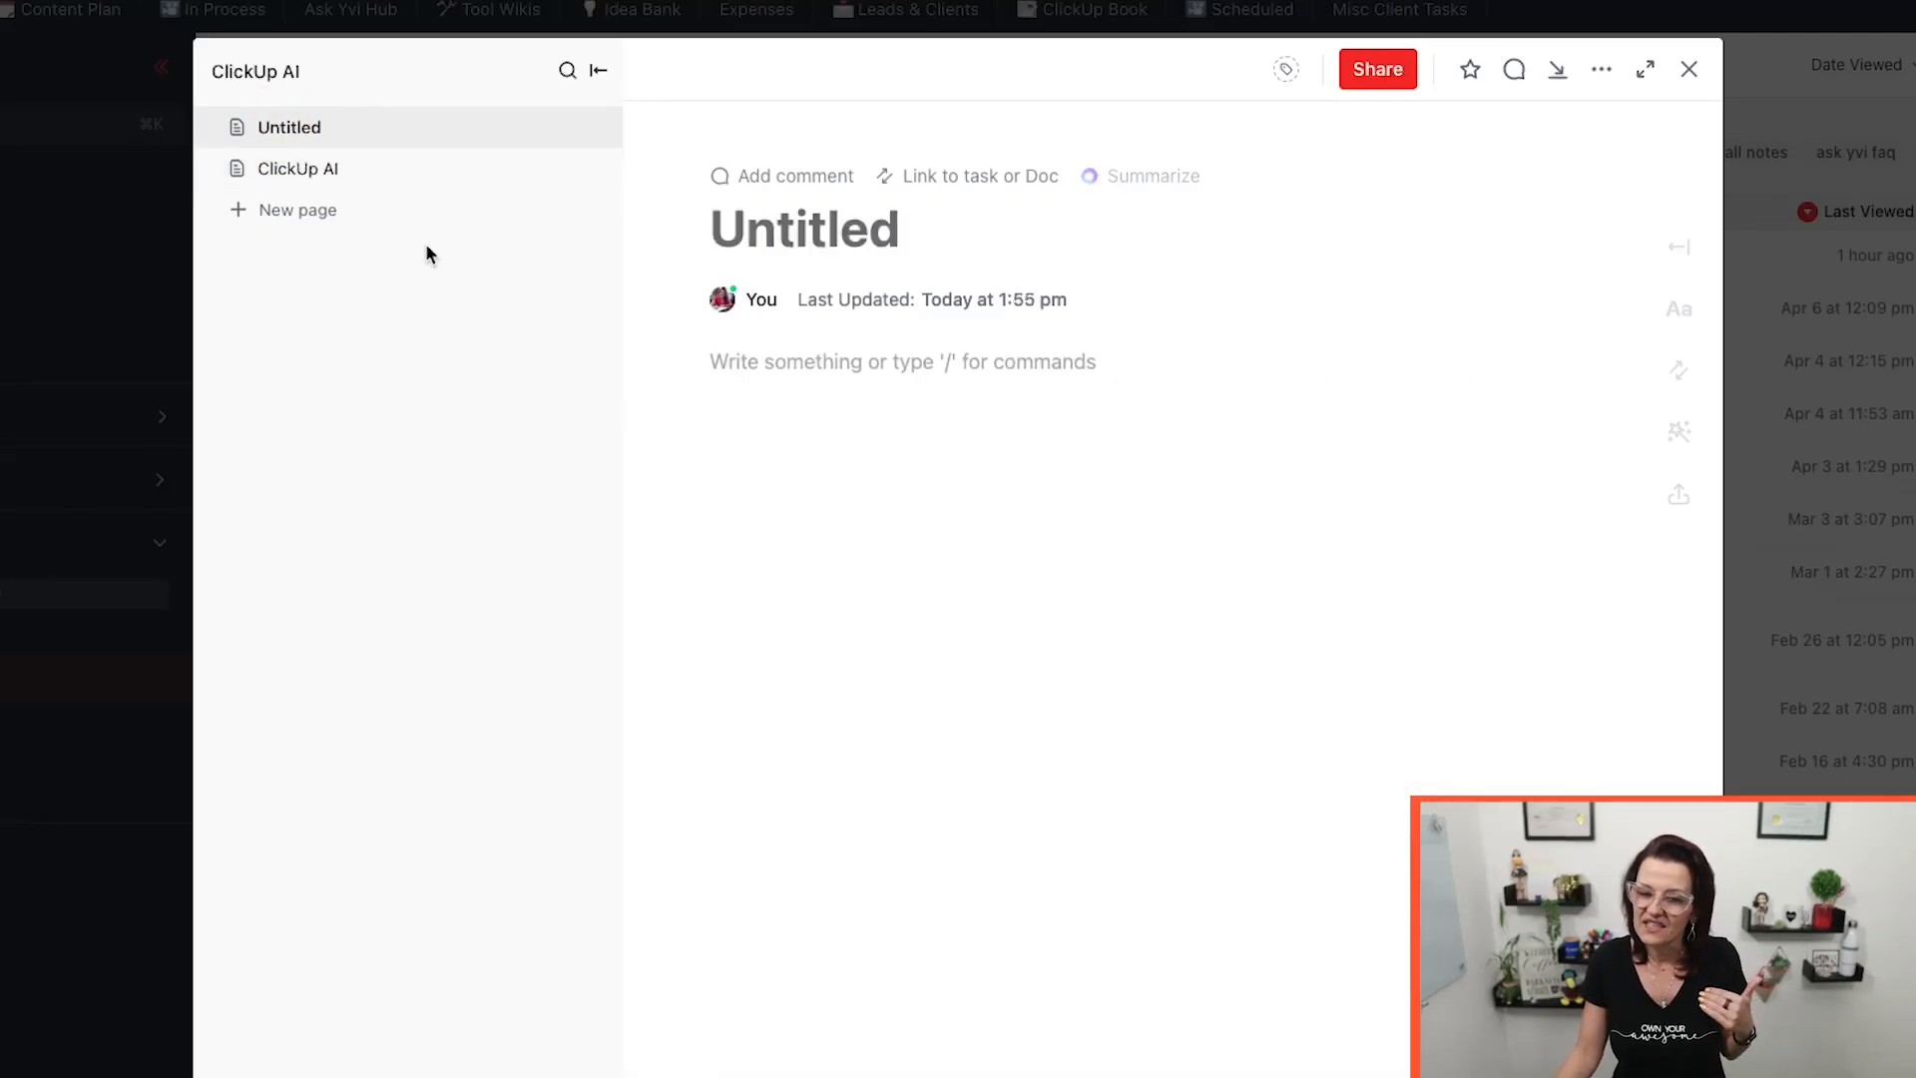
pyautogui.click(750, 368)
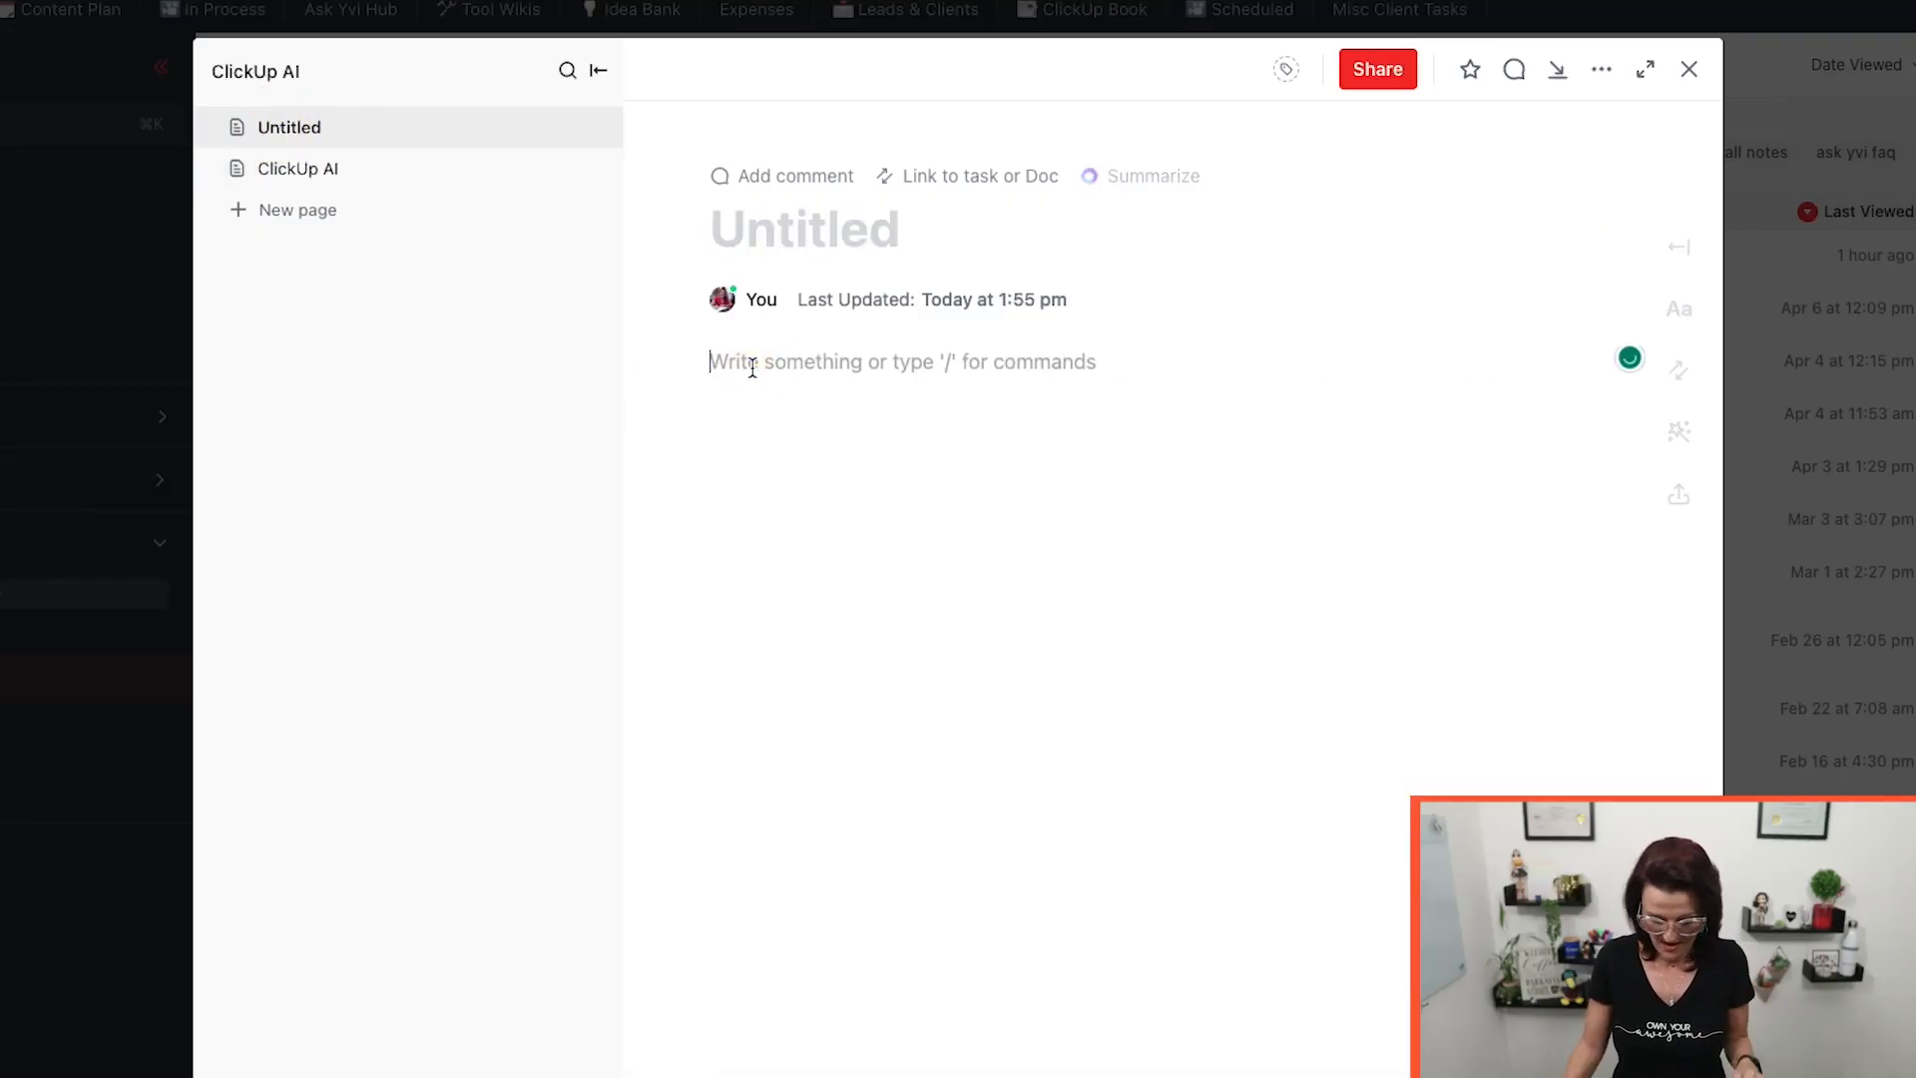
pyautogui.write('/ a')
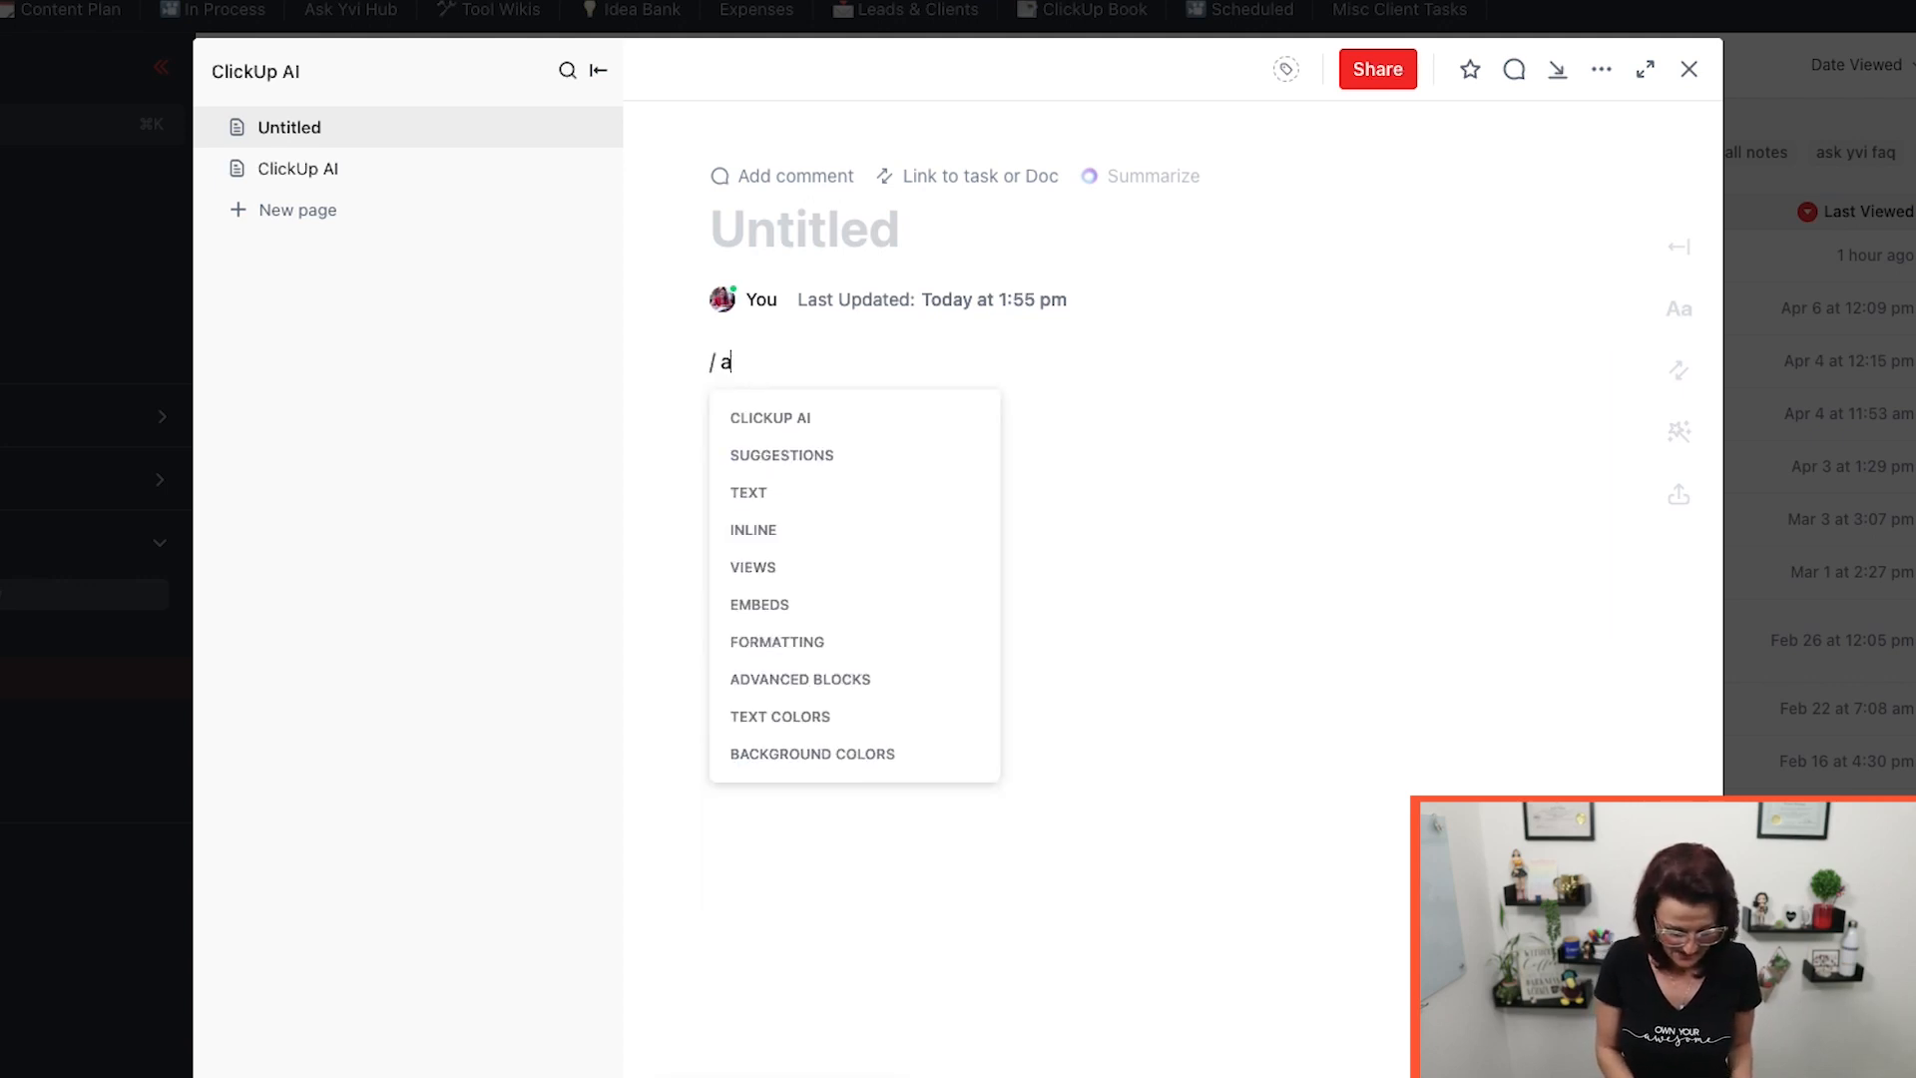
pyautogui.write('i')
pyautogui.click(808, 469)
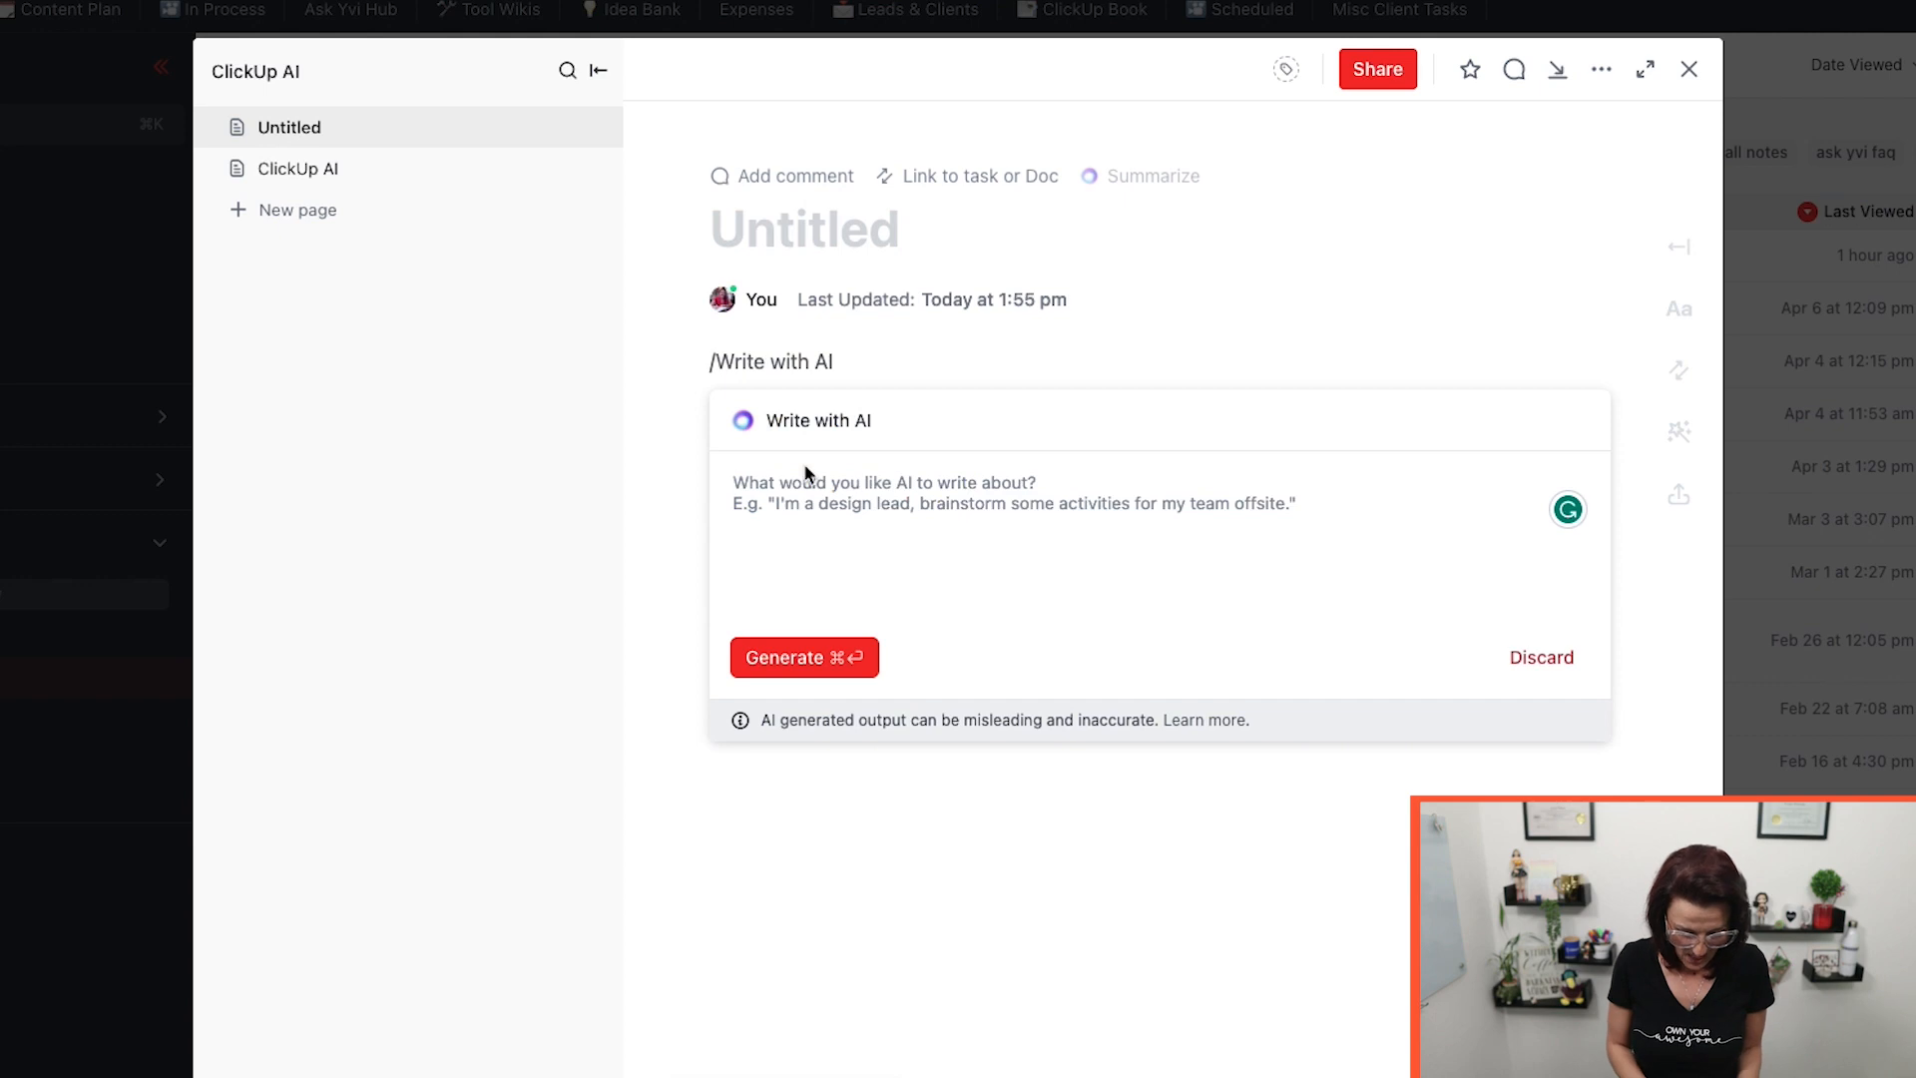
pyautogui.write('write me a youtube short script talking about clickup')
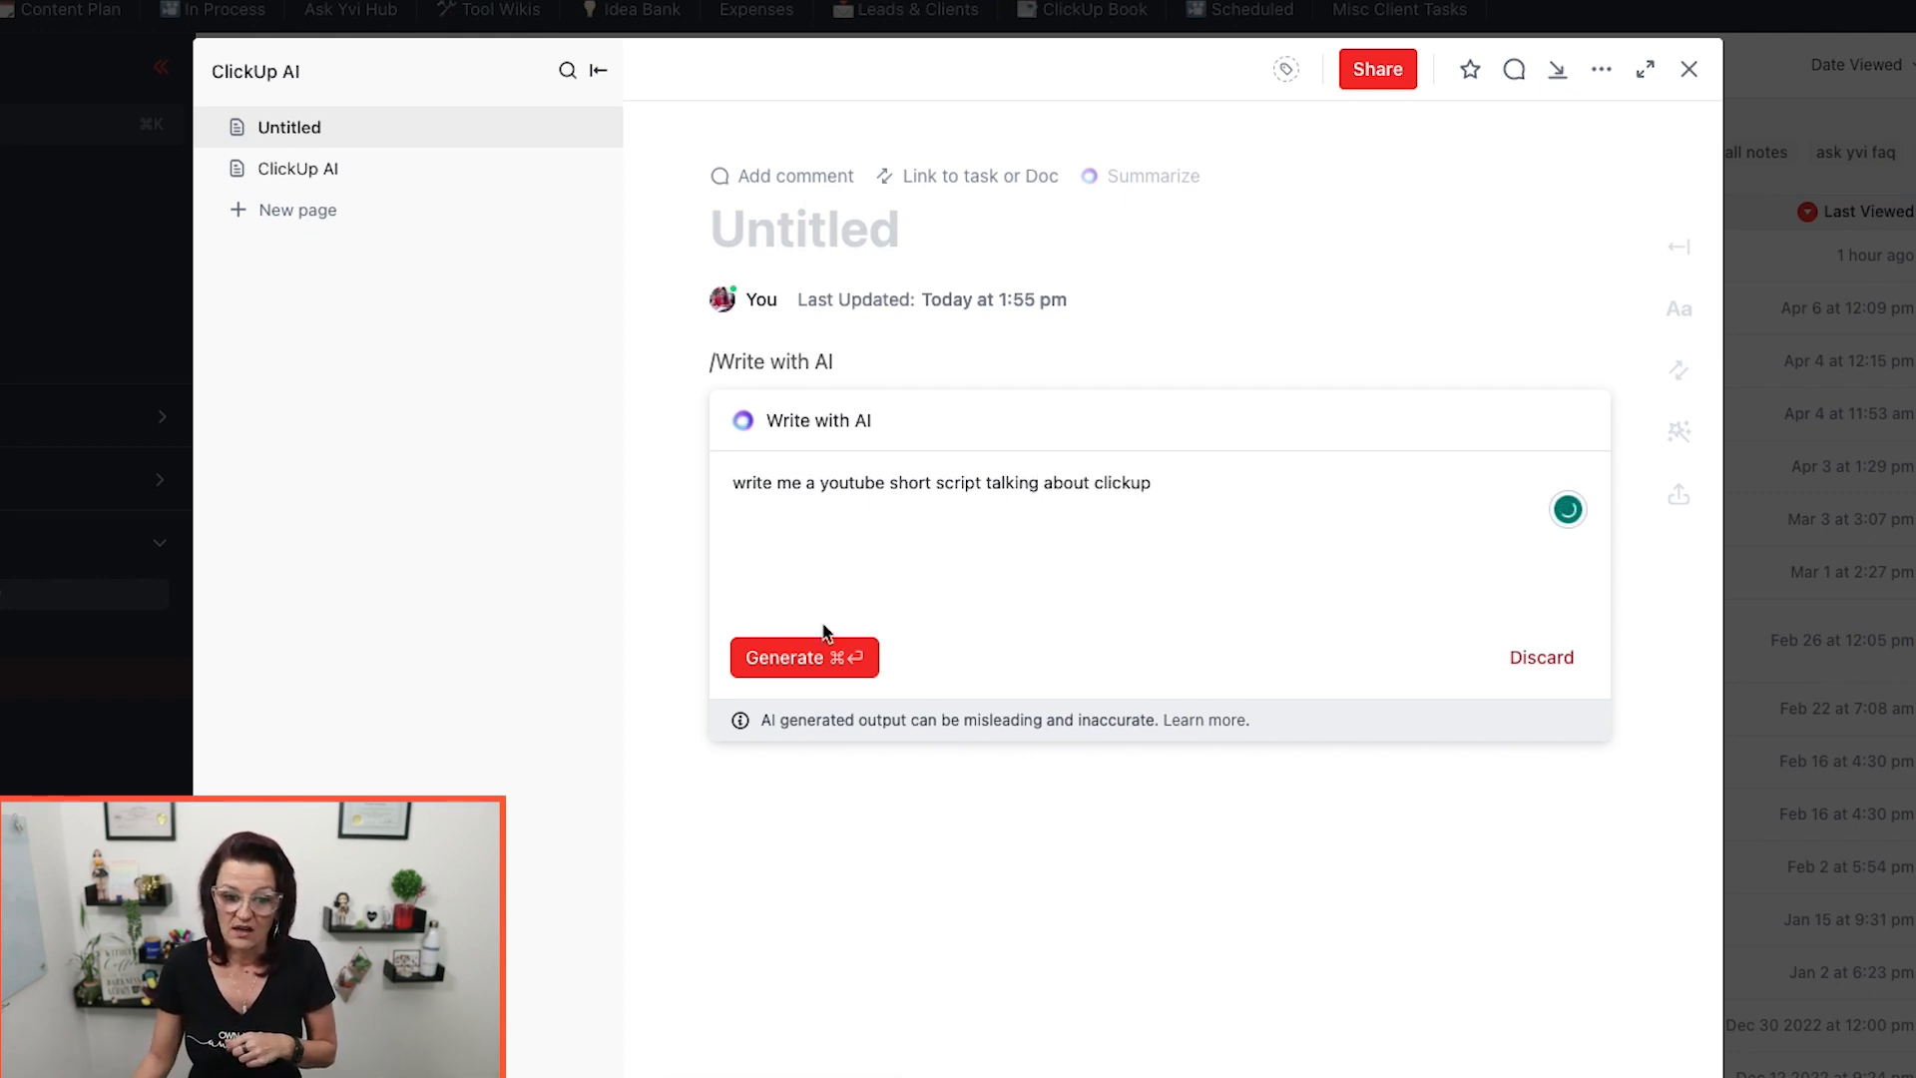
pyautogui.click(803, 658)
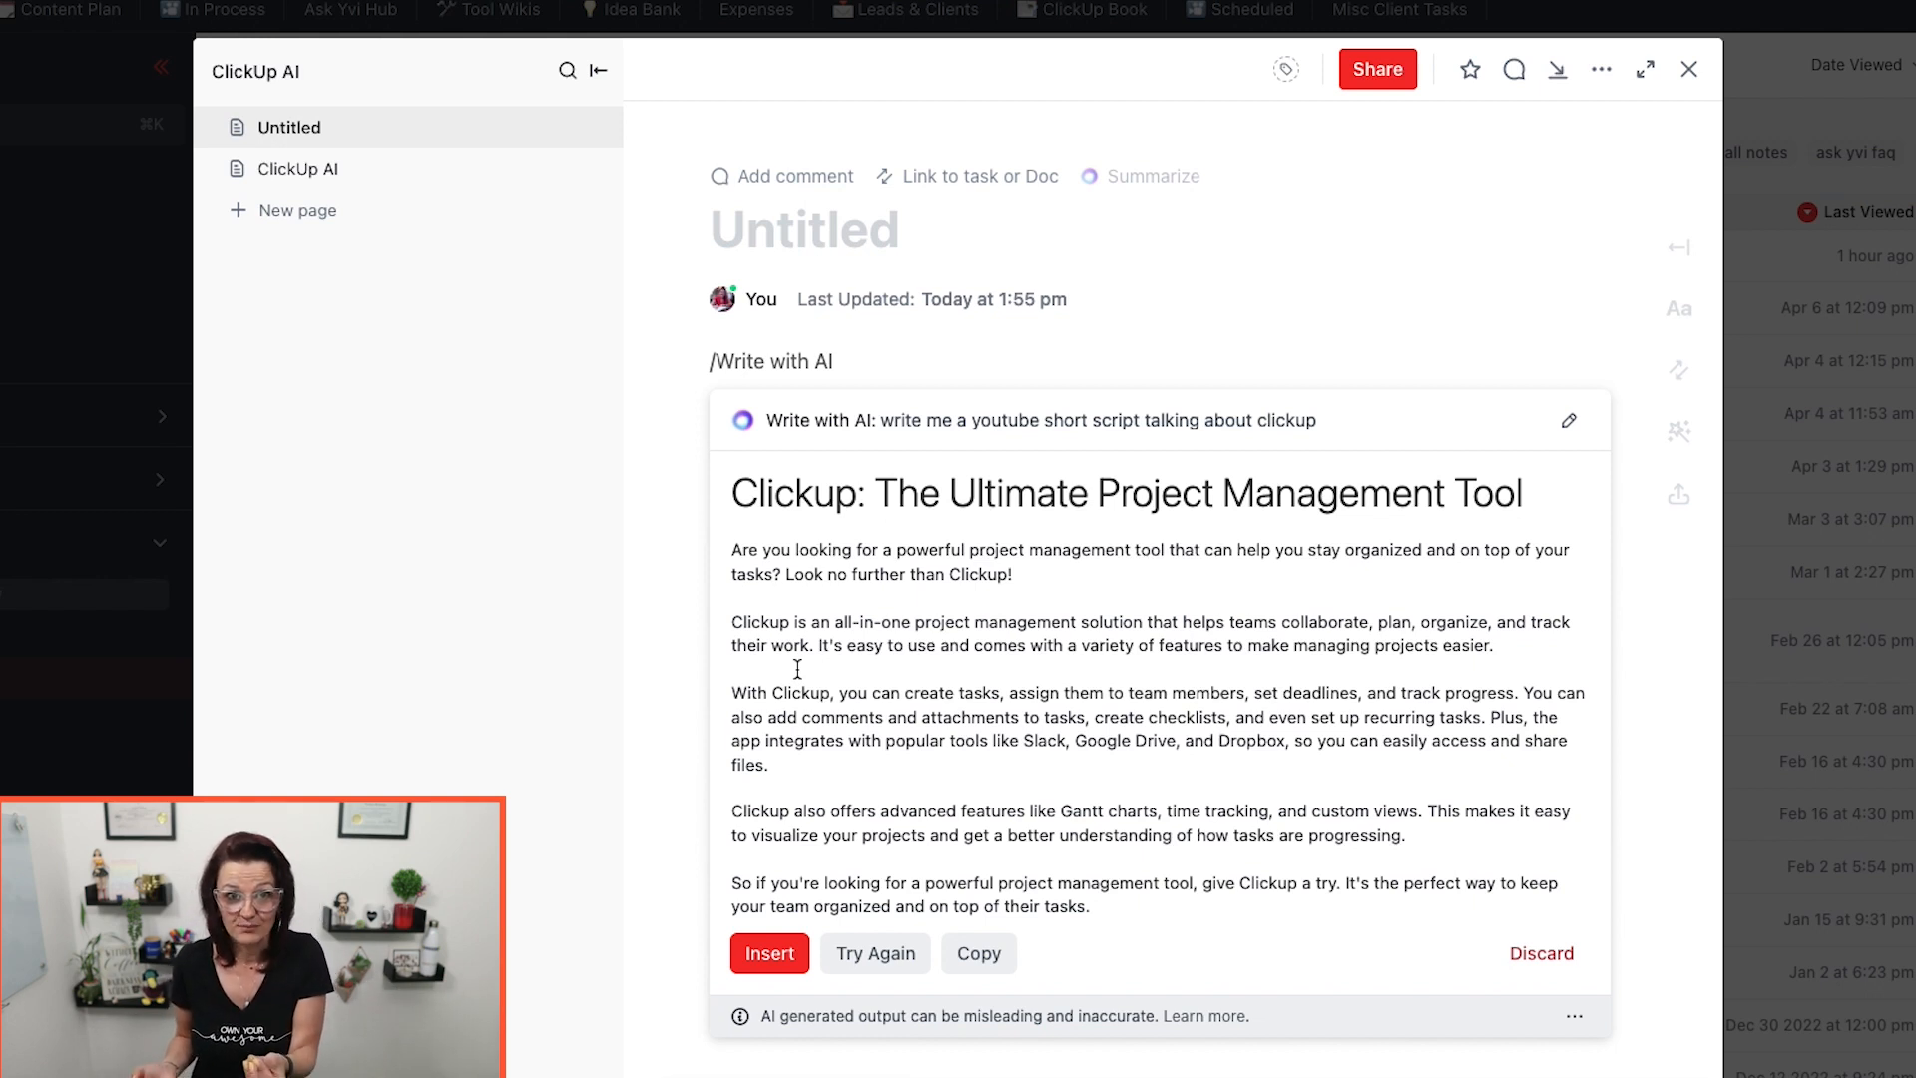
pyautogui.click(766, 956)
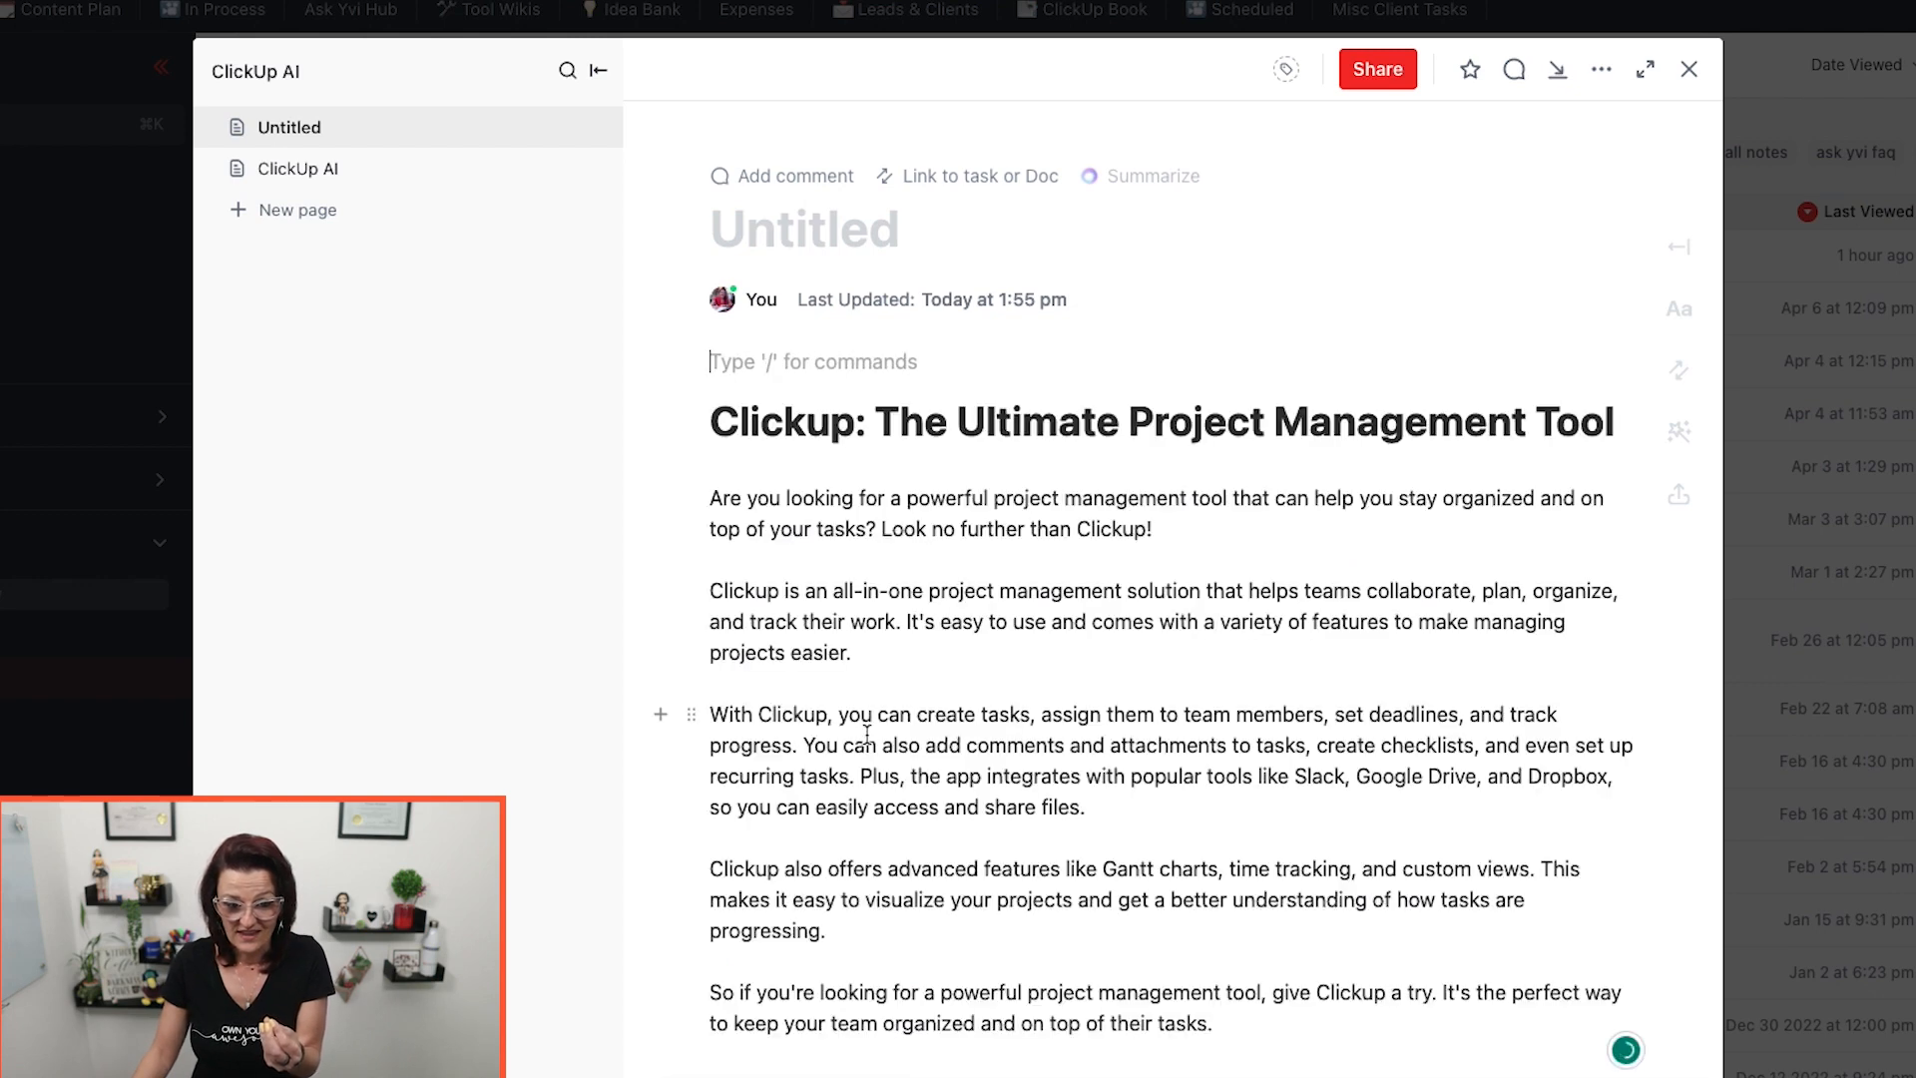
# Review the inserted ClickUp script to its end and summarize the Untitled page with AI.
pyautogui.scroll(-1, 867, 733)
pyautogui.click(765, 979)
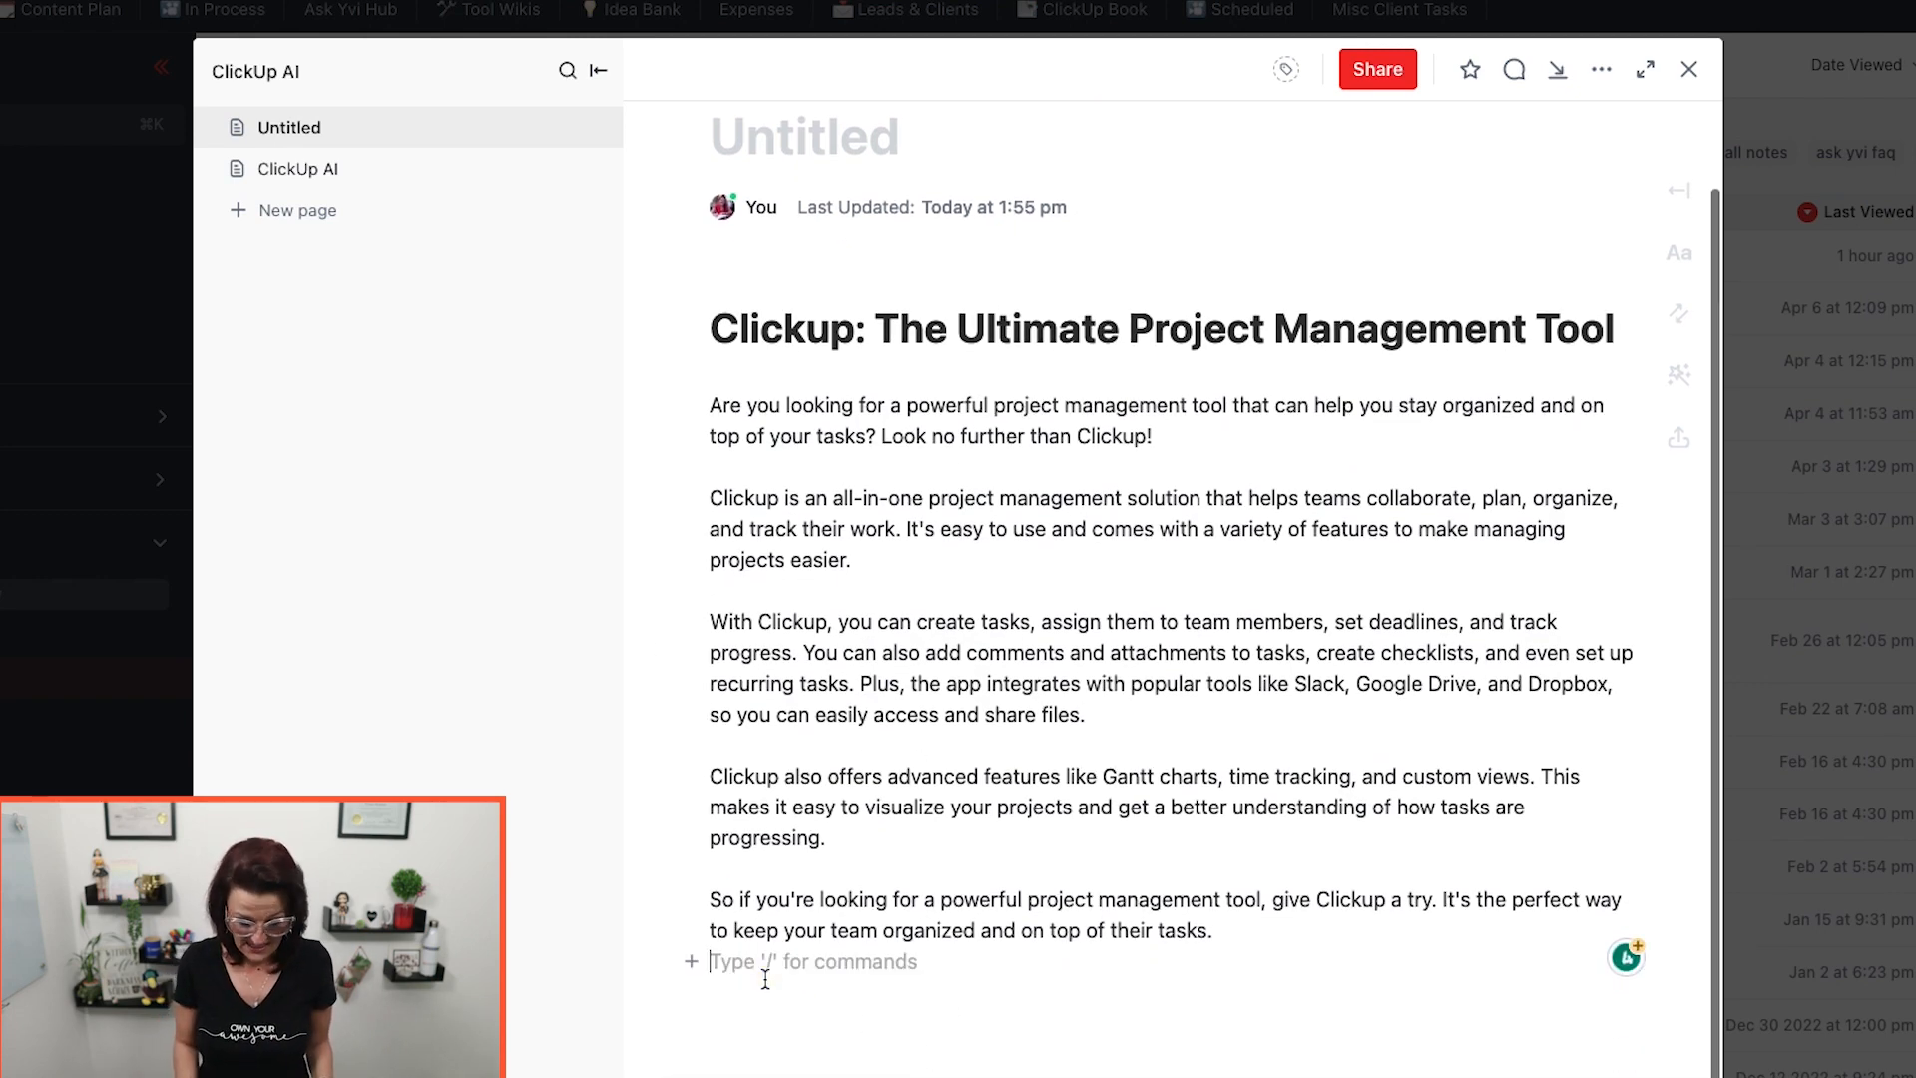
pyautogui.scroll(1, 1053, 459)
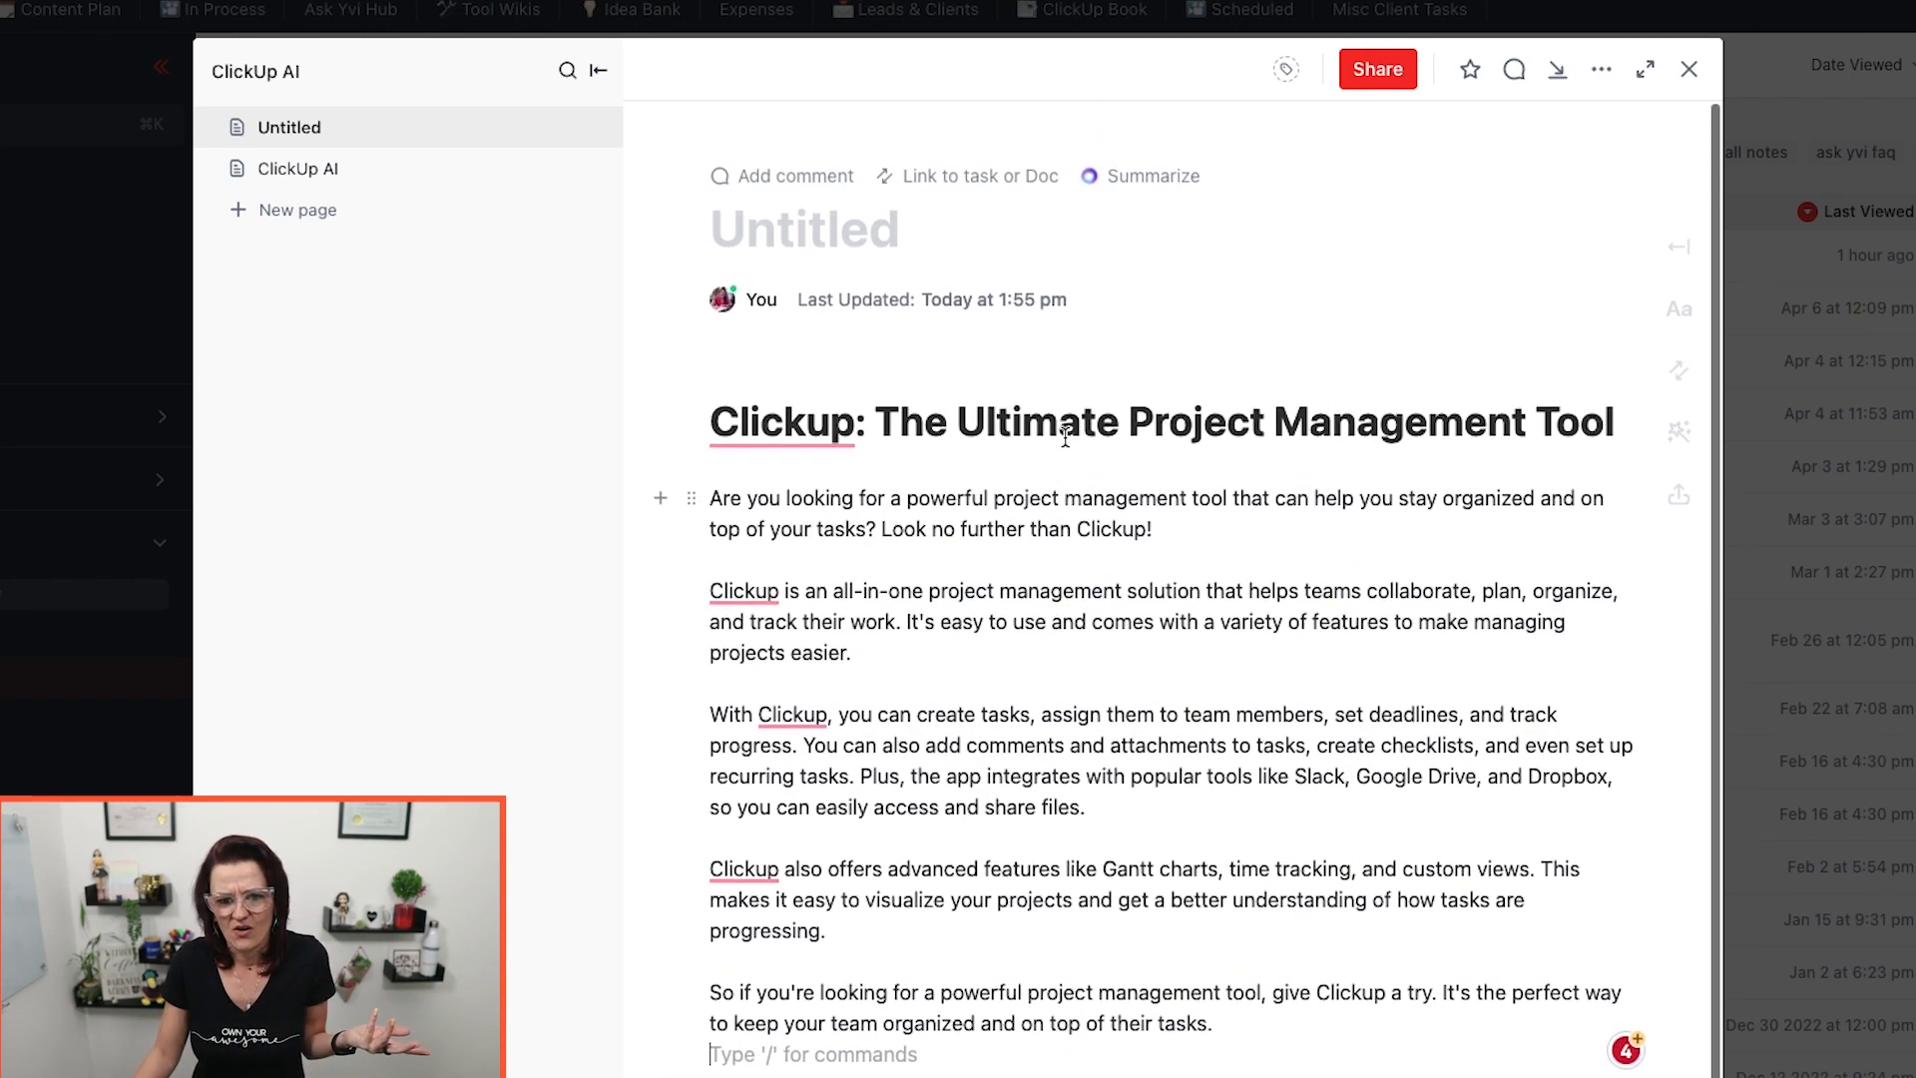
pyautogui.click(1130, 175)
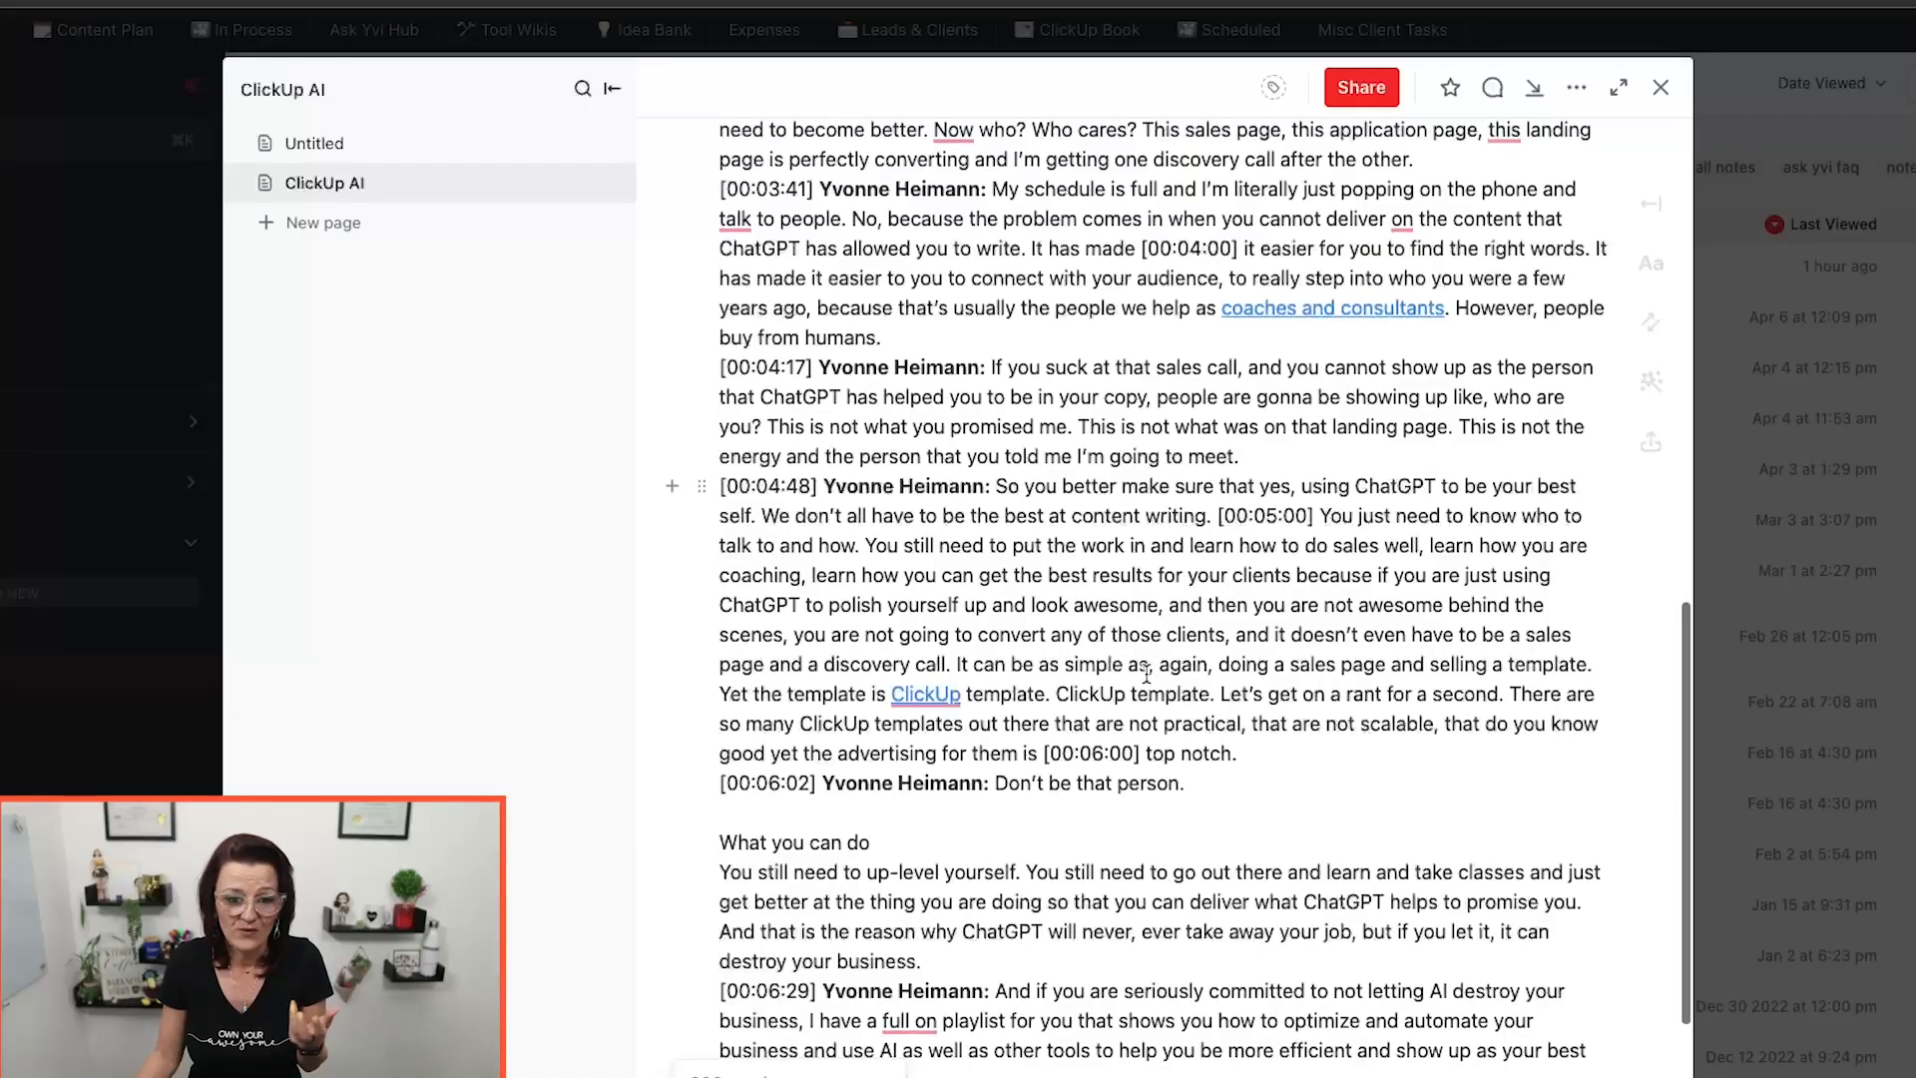
# Run the AI Fix spelling and grammar command at the end of the ClickUp AI transcript and discard its output.
pyautogui.scroll(-3, 1146, 675)
pyautogui.click(898, 860)
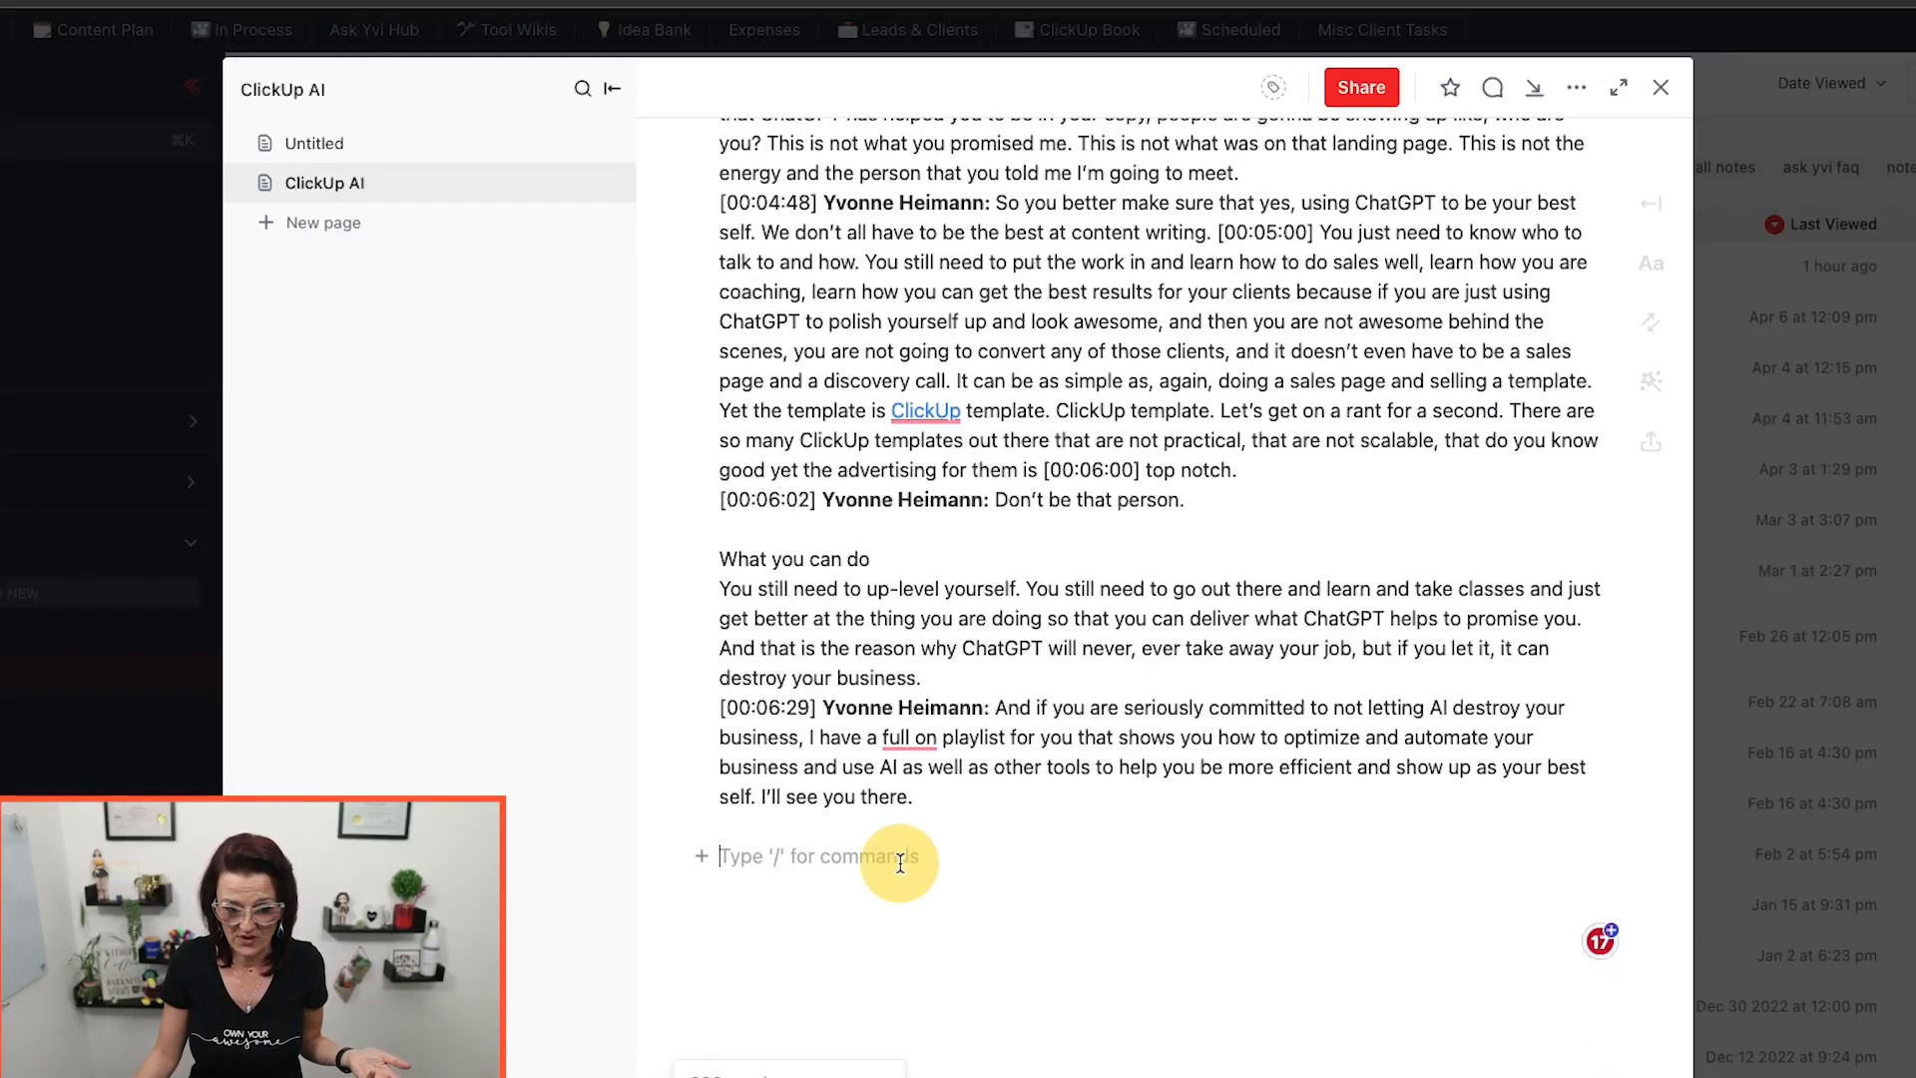
pyautogui.write('/ai')
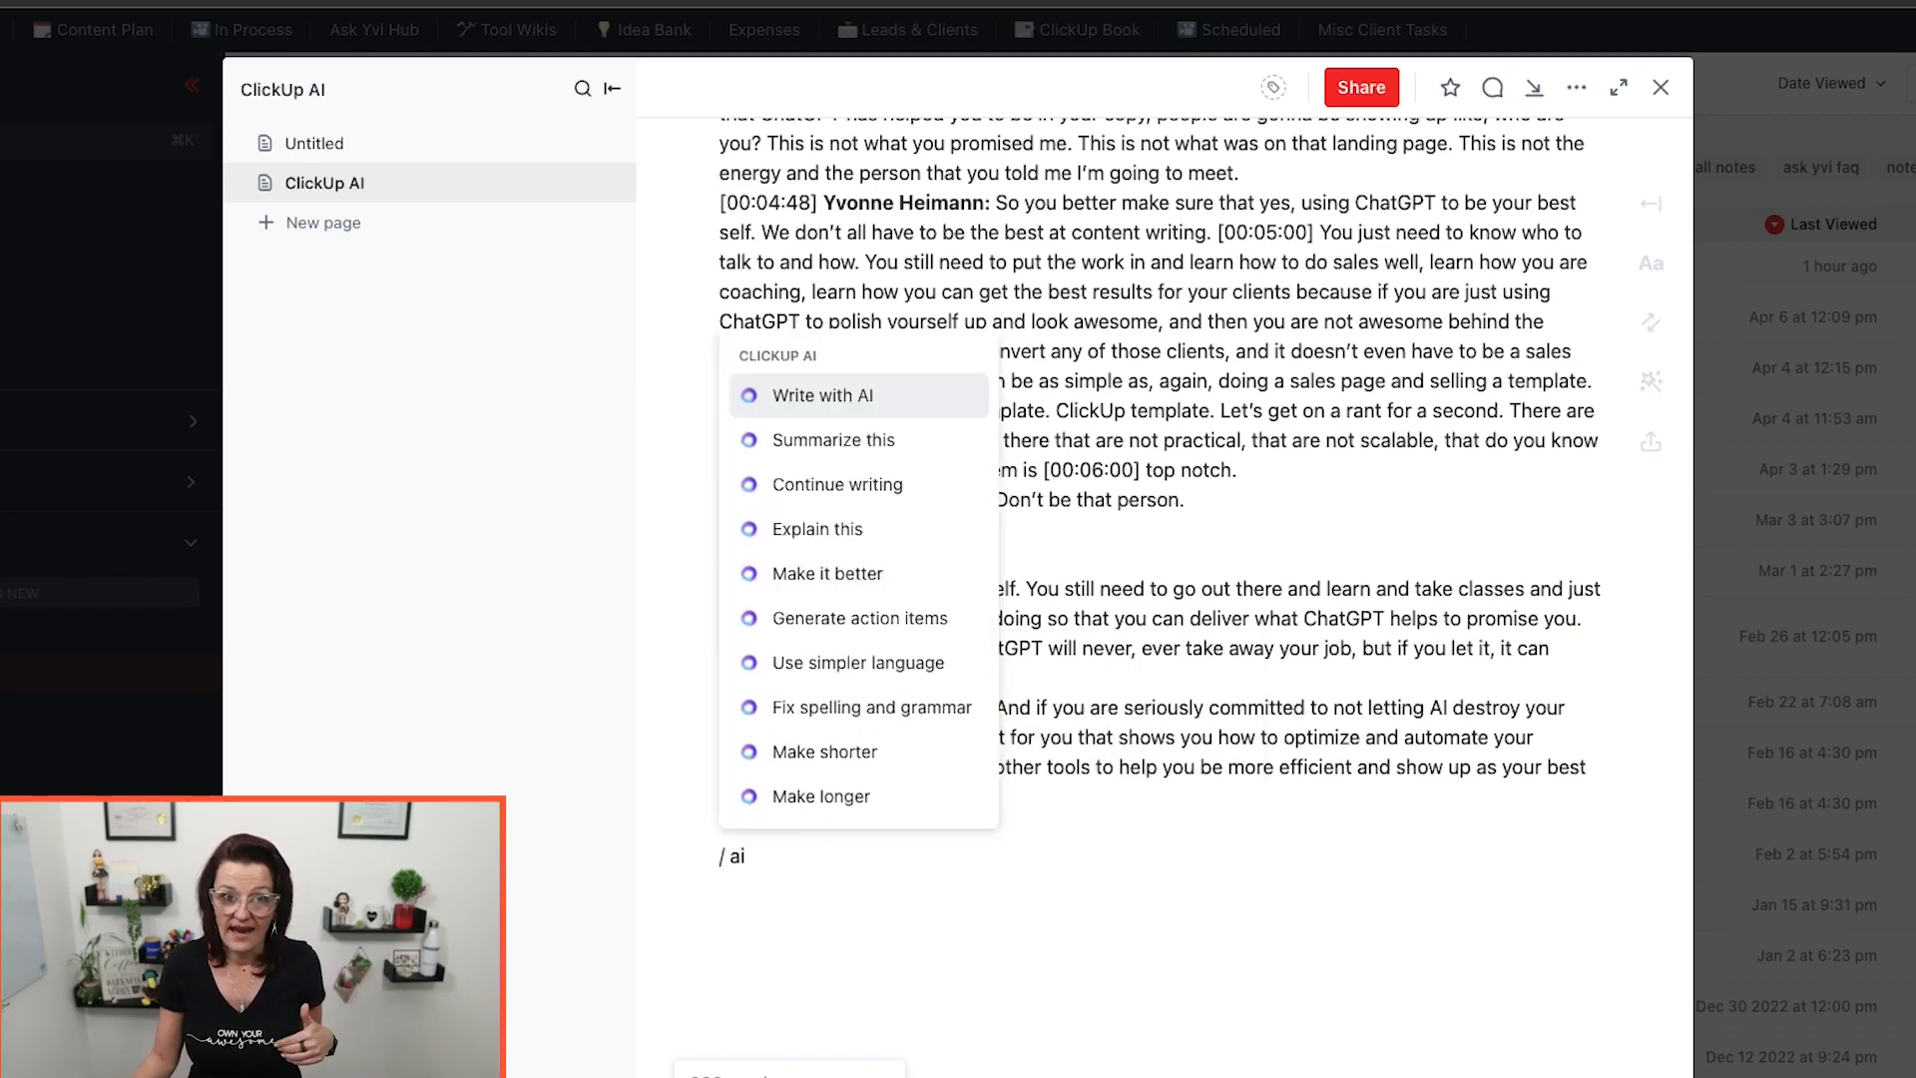
pyautogui.click(866, 717)
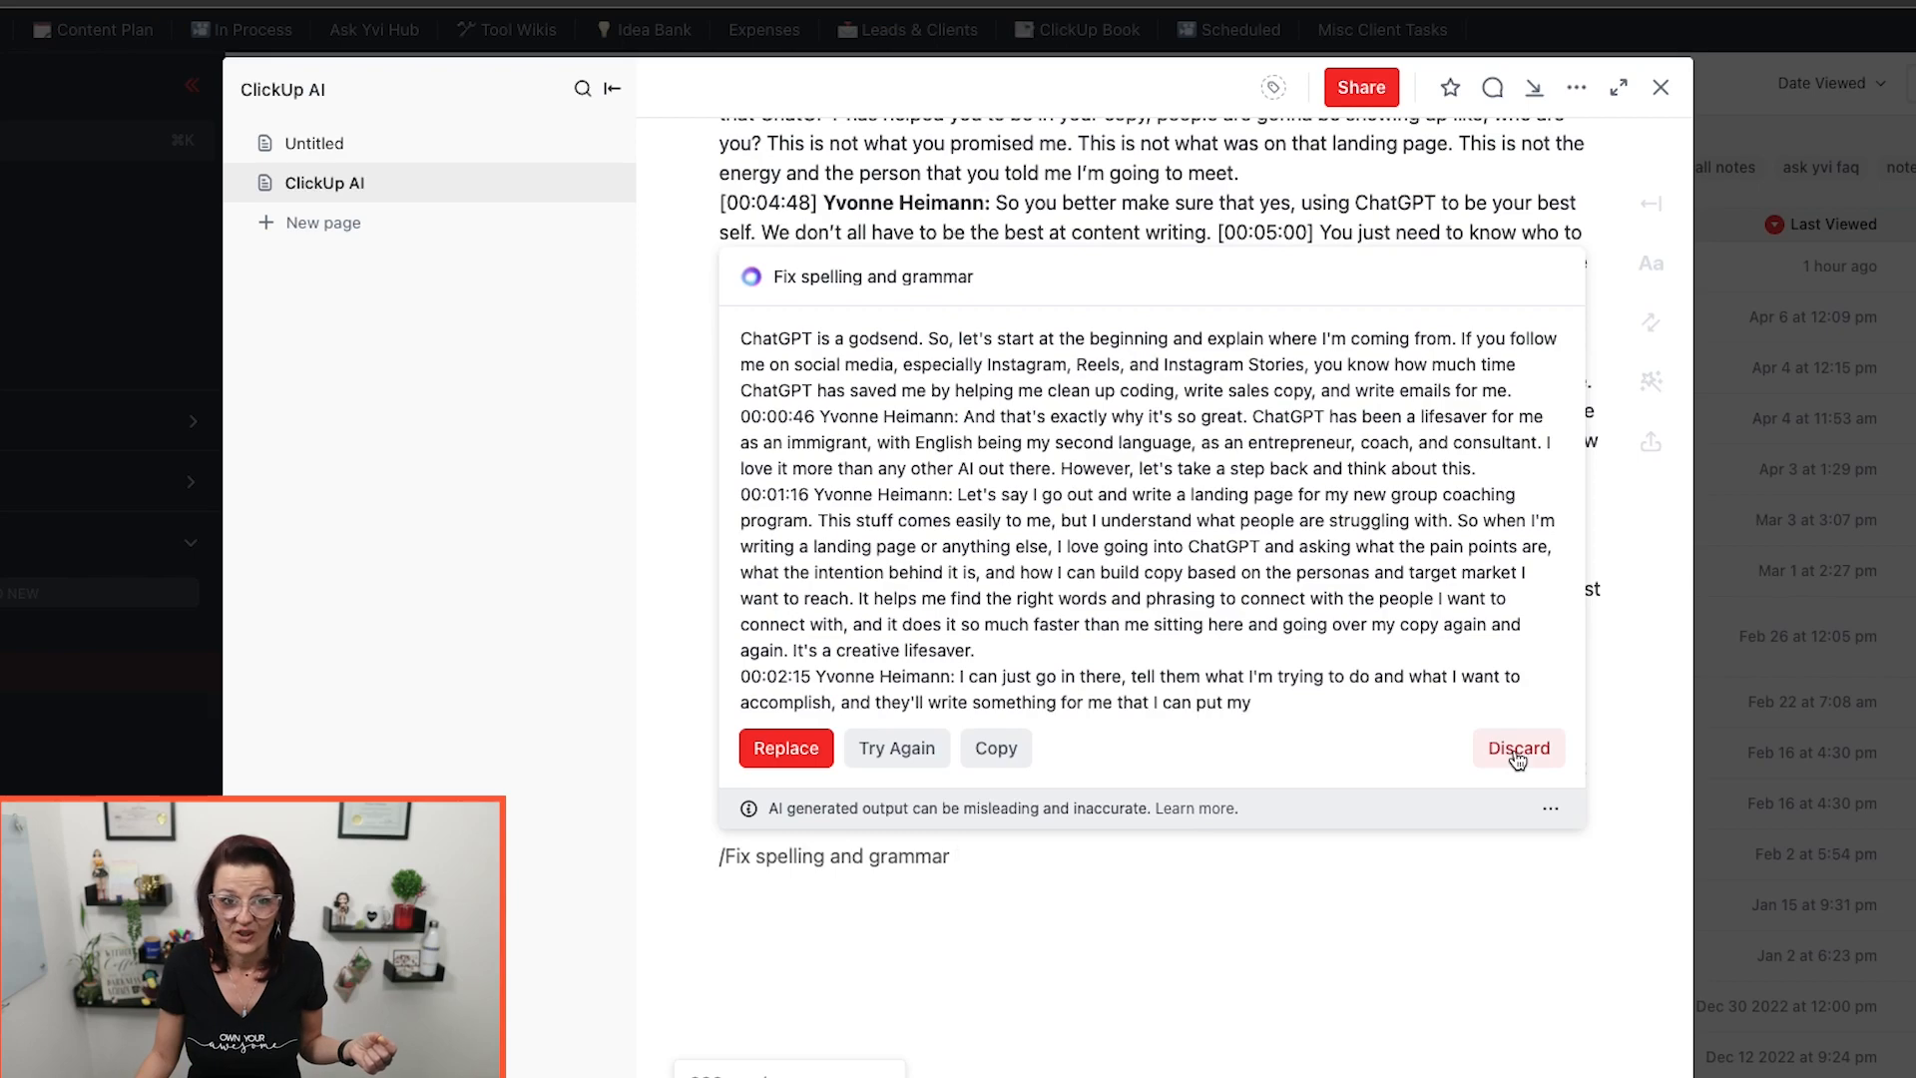
pyautogui.click(1518, 749)
# Select the "ChatGPT is a godsend" heading with its first paragraph and try AI Continue writing on the selection.
pyautogui.scroll(3, 1153, 851)
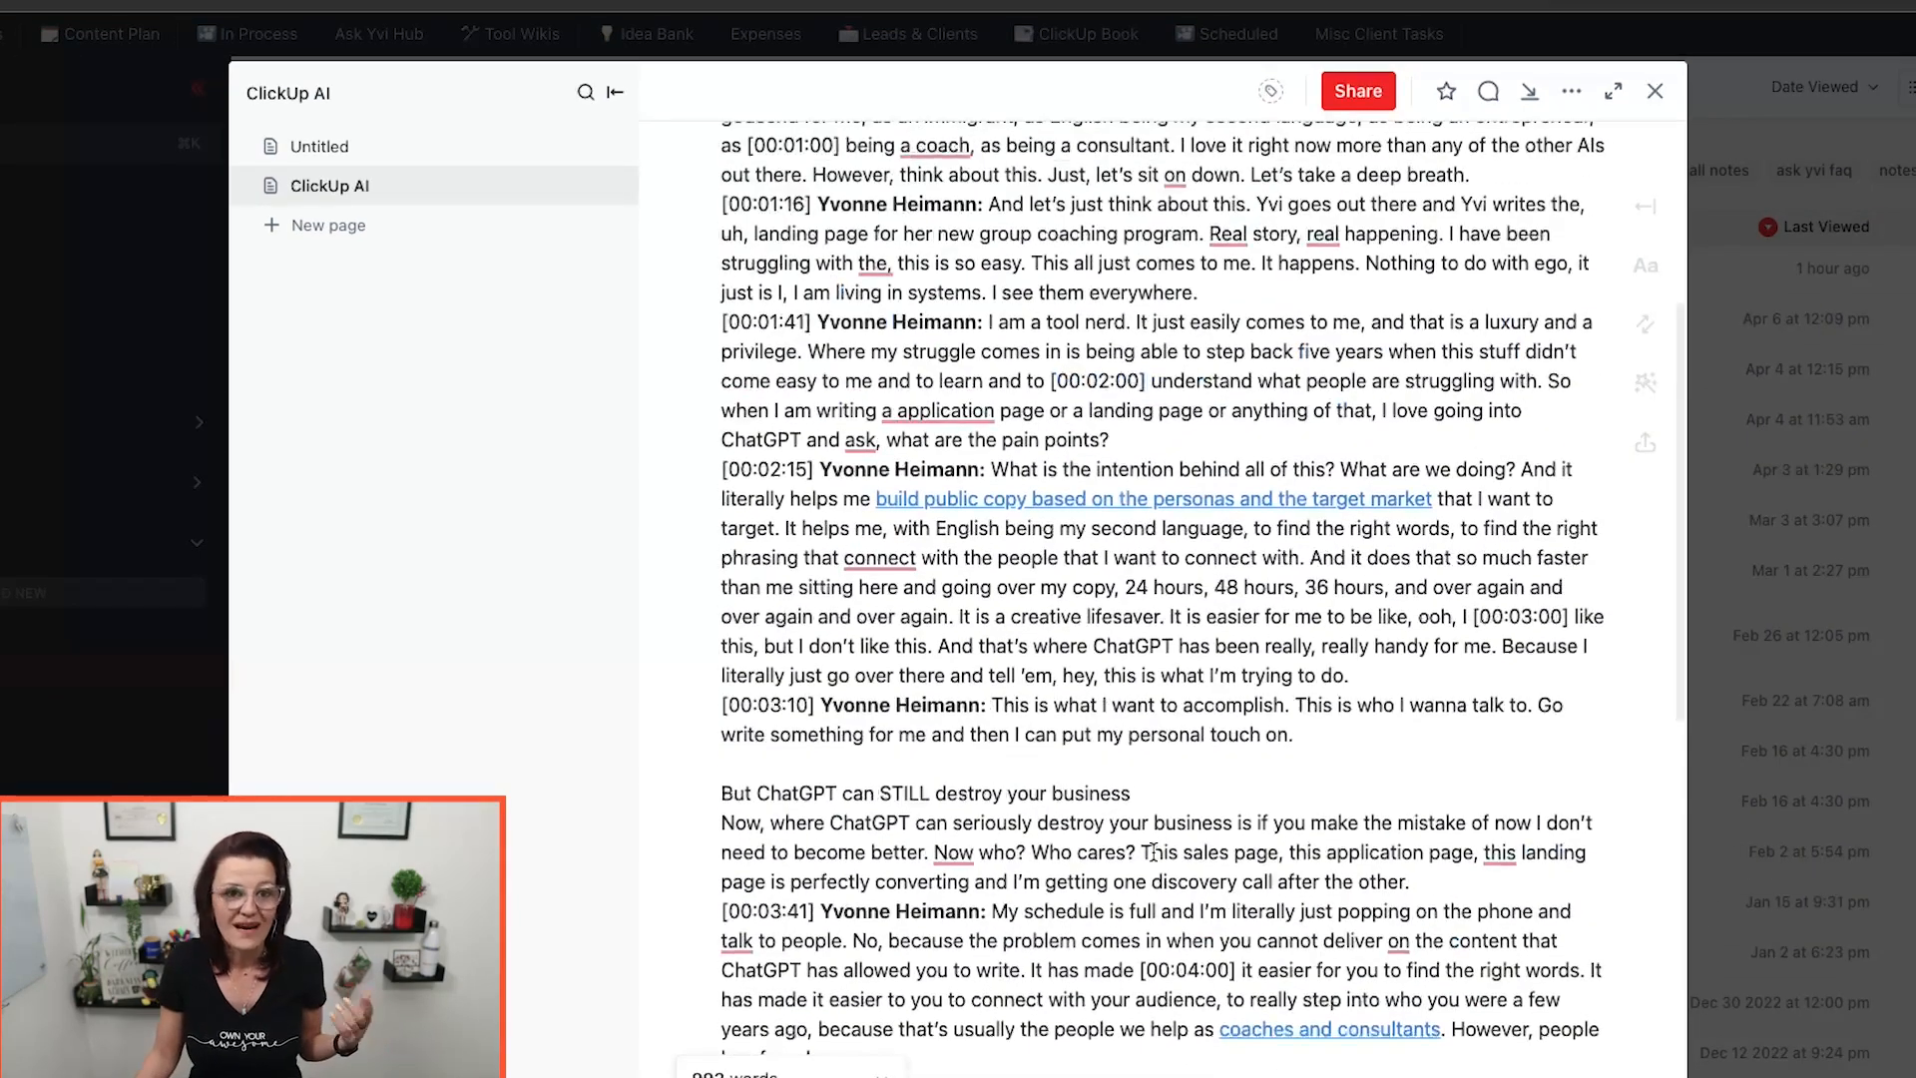
pyautogui.scroll(5, 1152, 851)
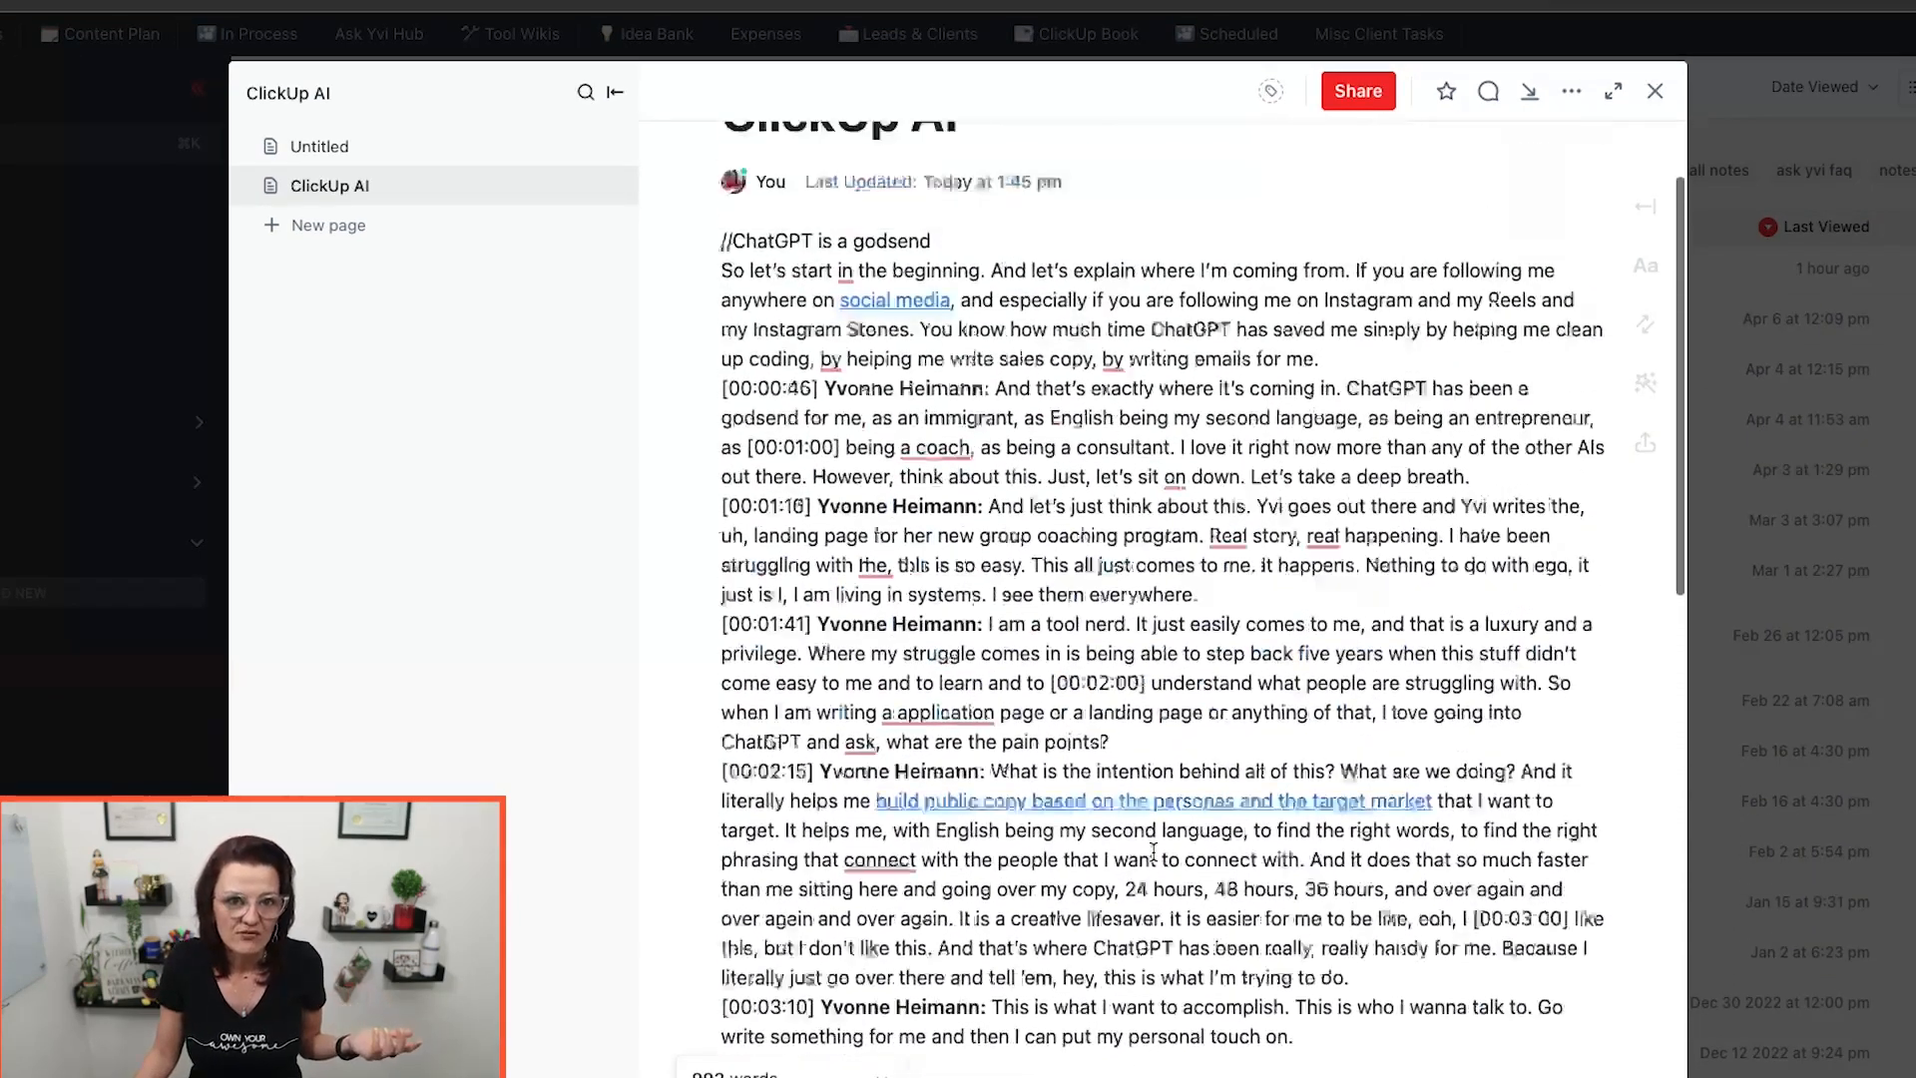
pyautogui.moveTo(1340, 484); pyautogui.dragTo(719, 380)
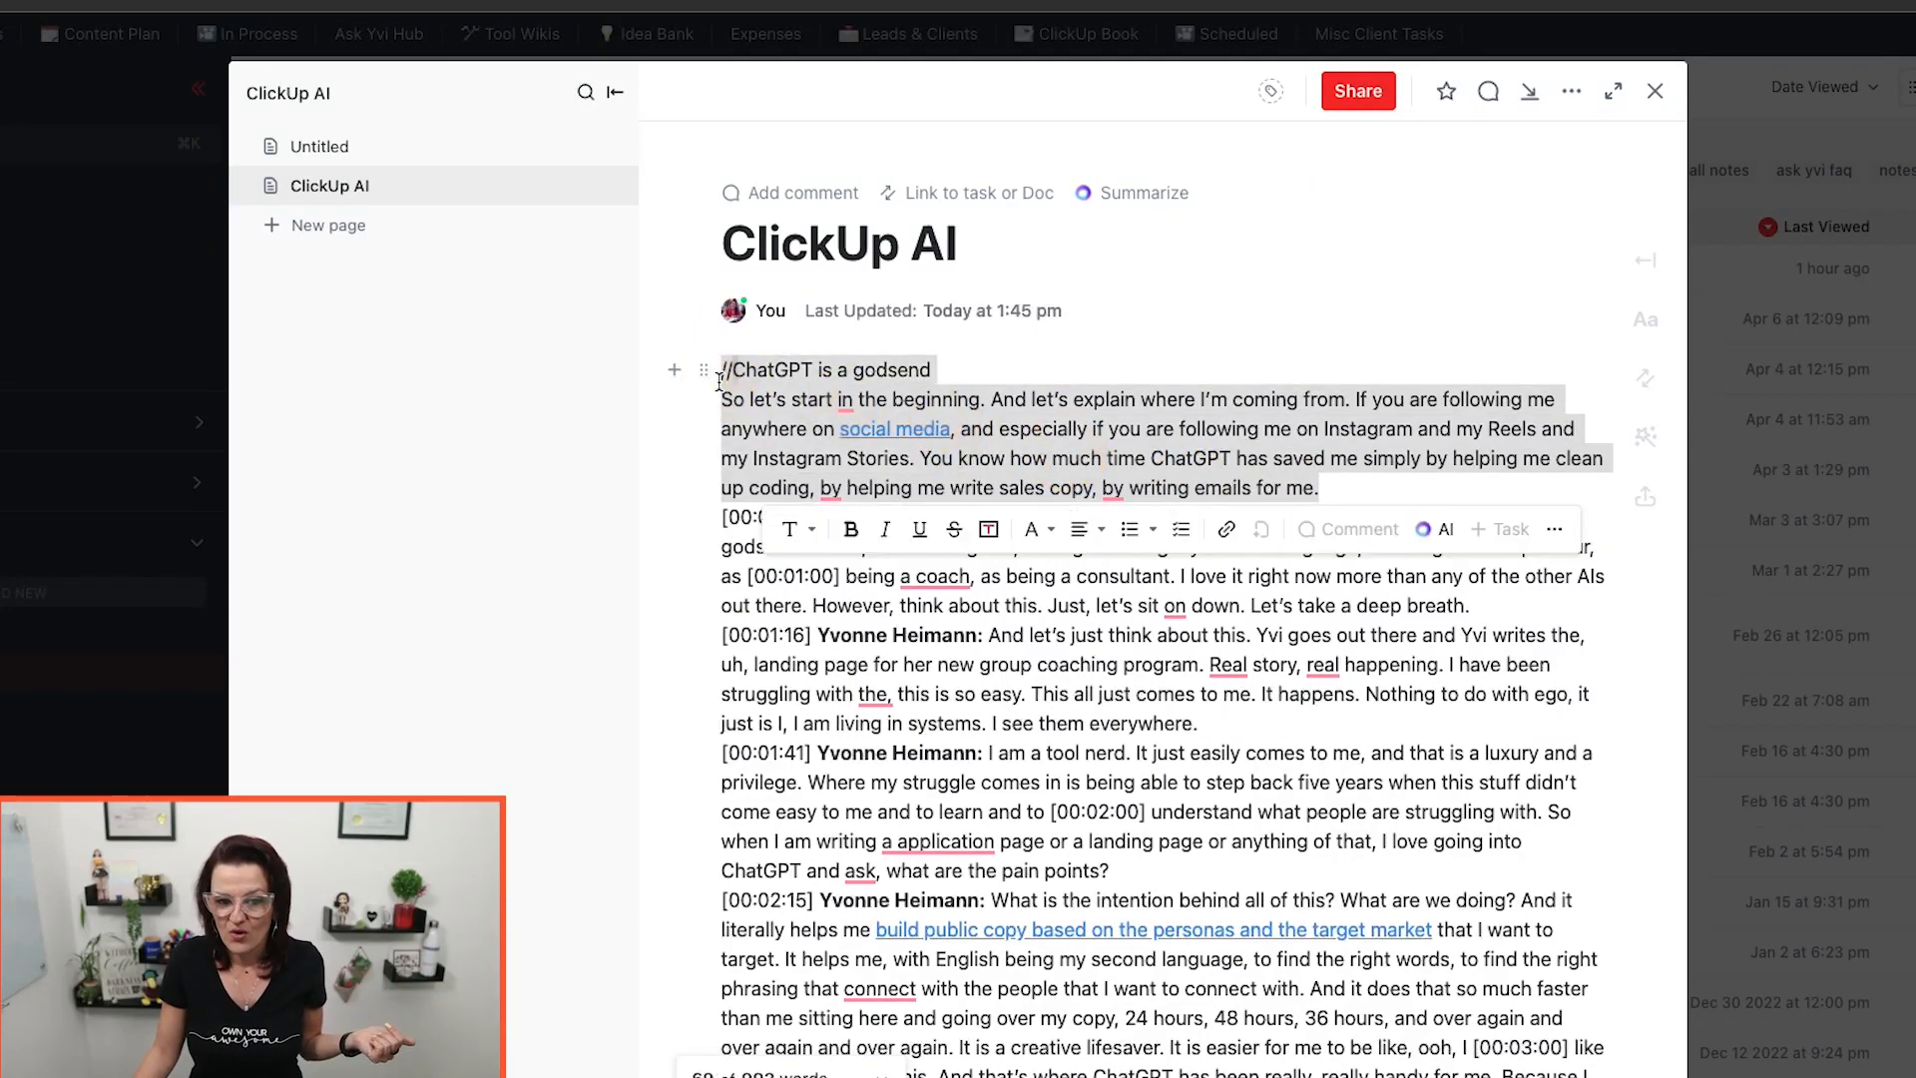
pyautogui.click(1431, 531)
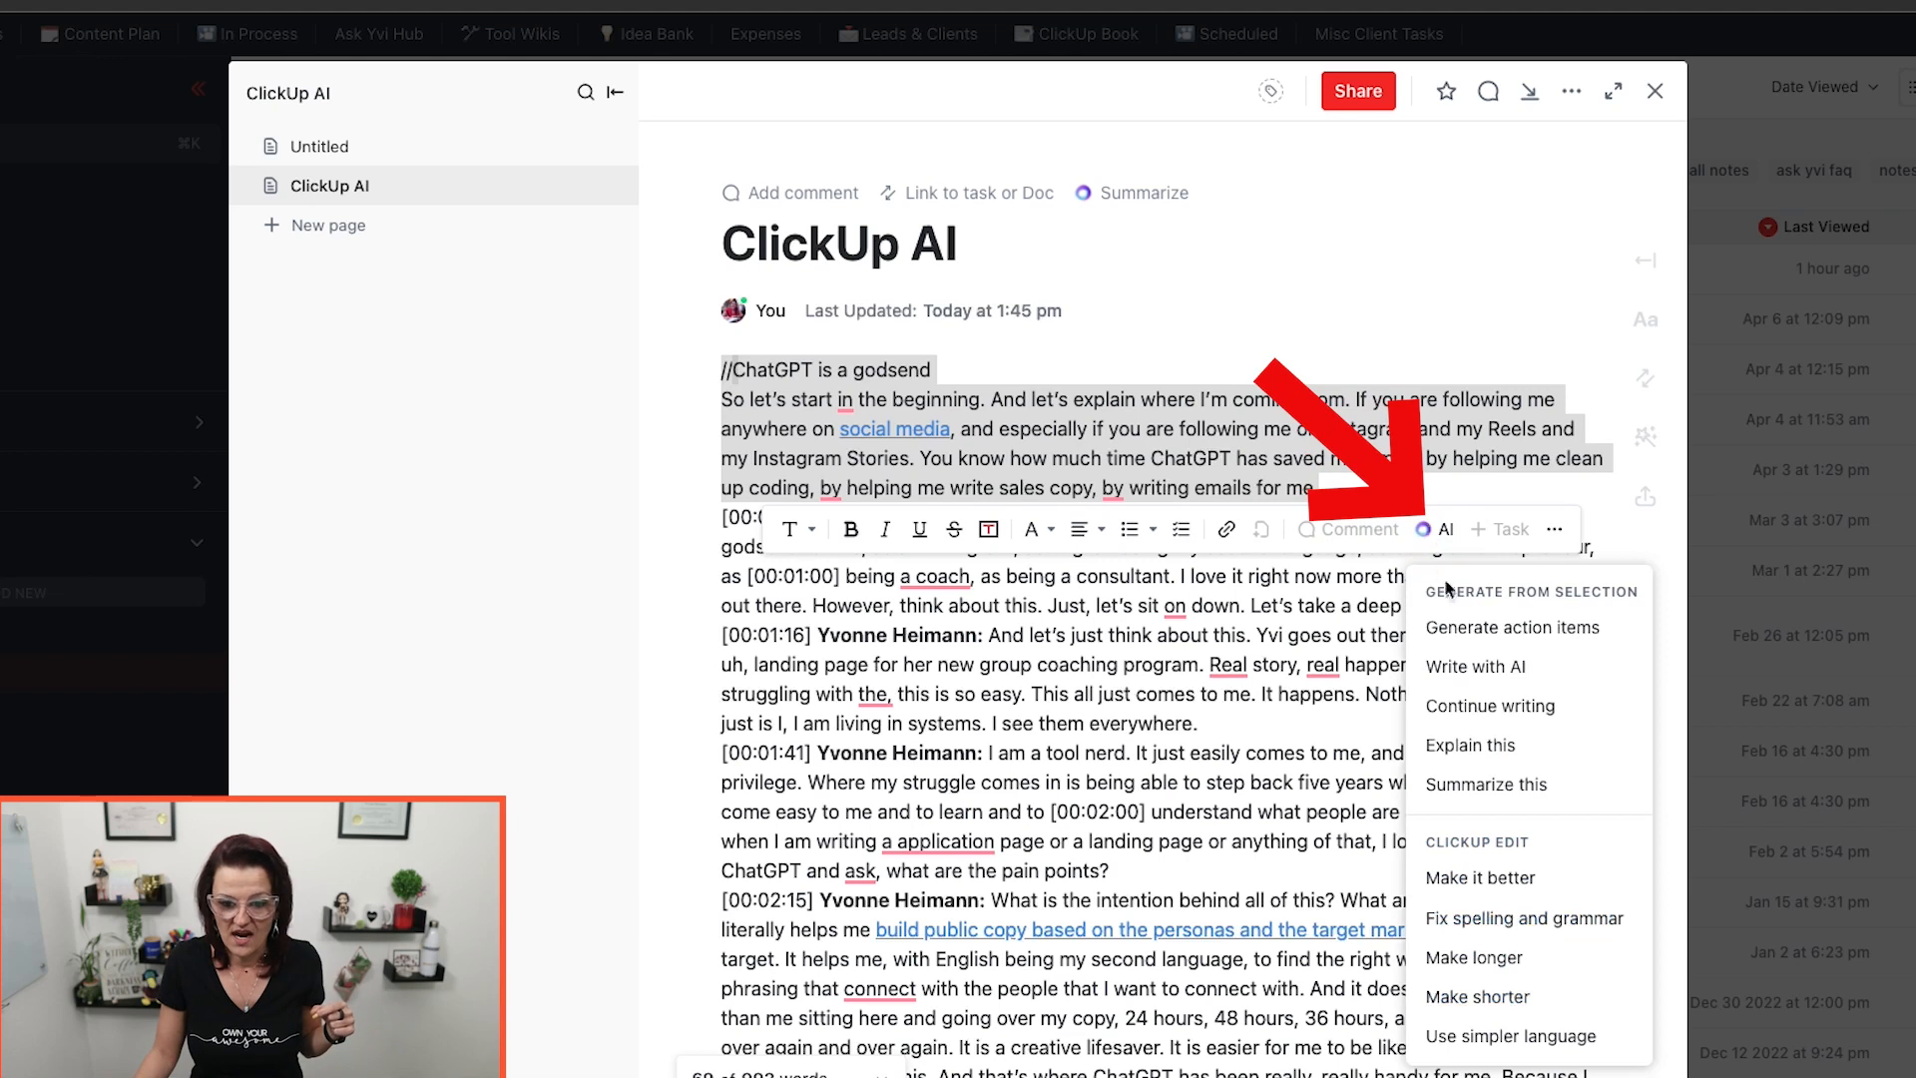
pyautogui.click(1491, 707)
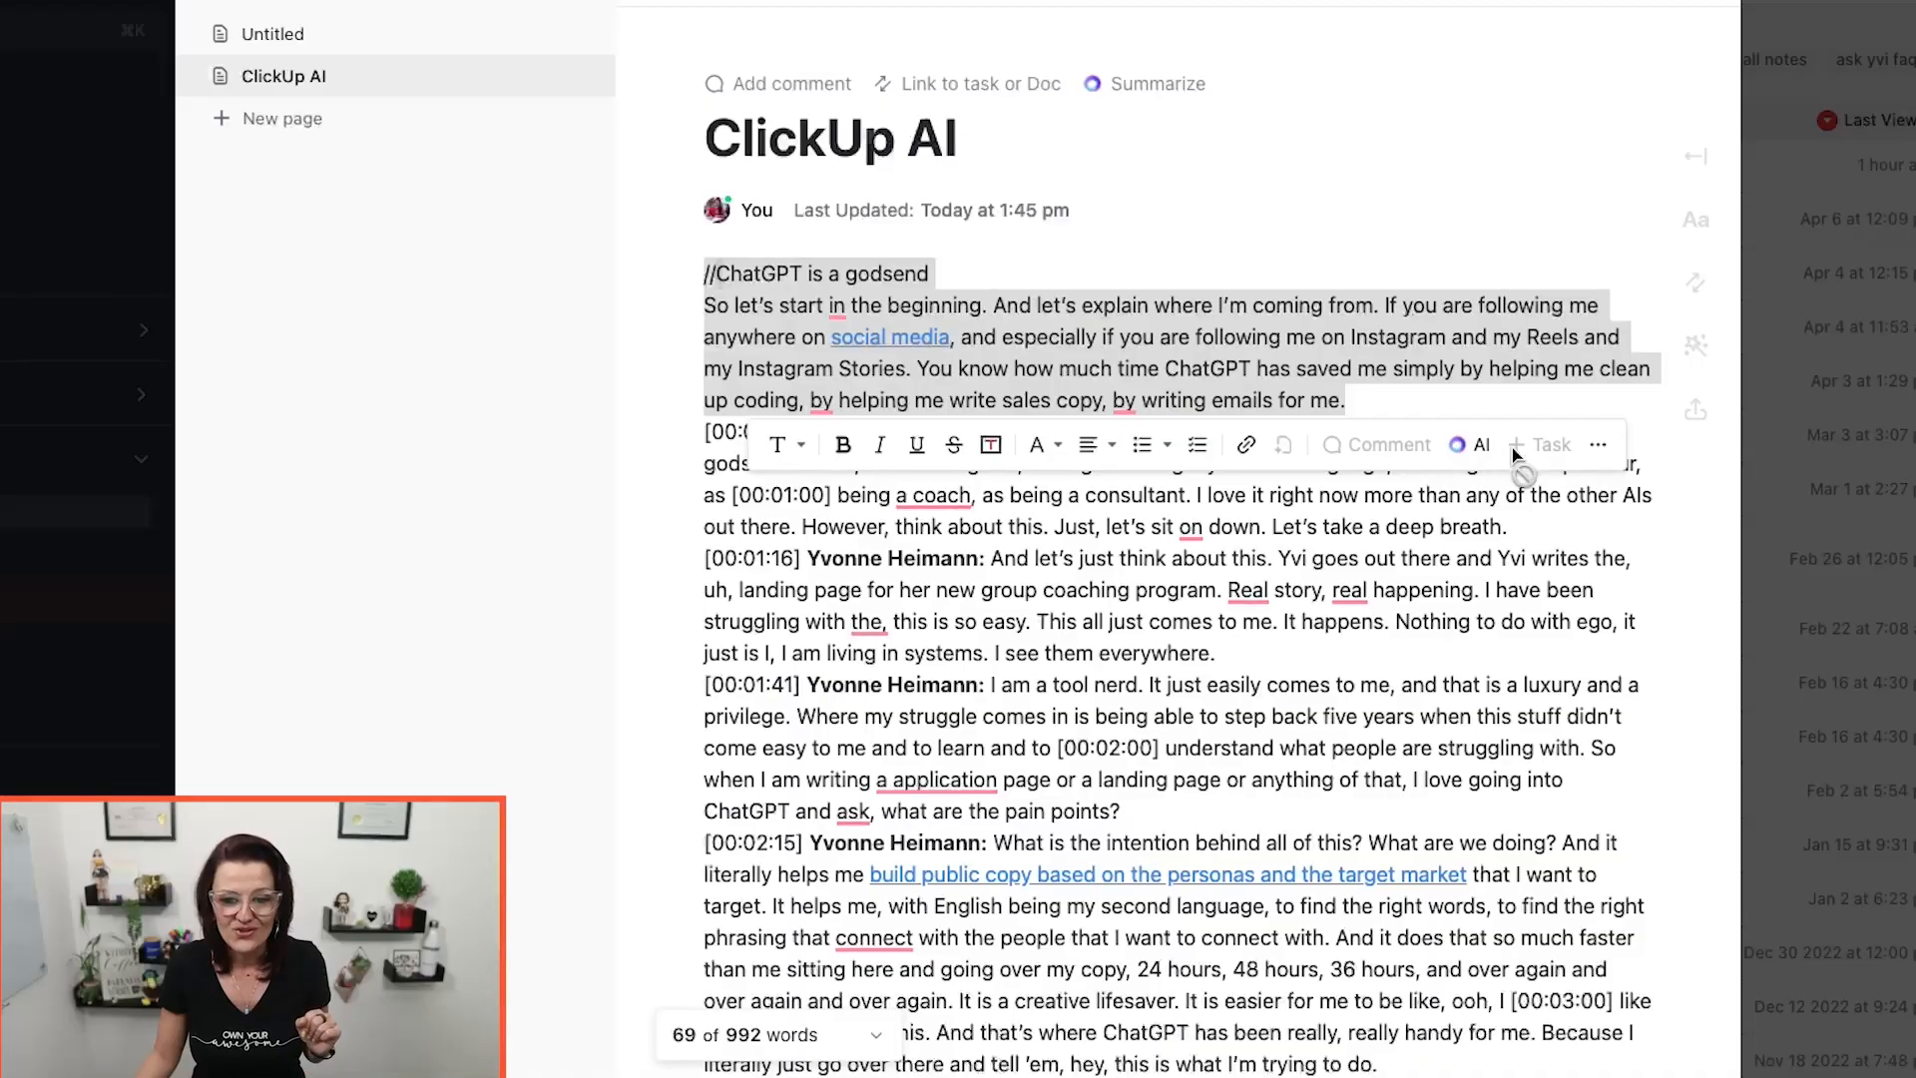
# Try AI Use simpler language on the selected opening paragraph, then clear the selection.
pyautogui.click(1463, 446)
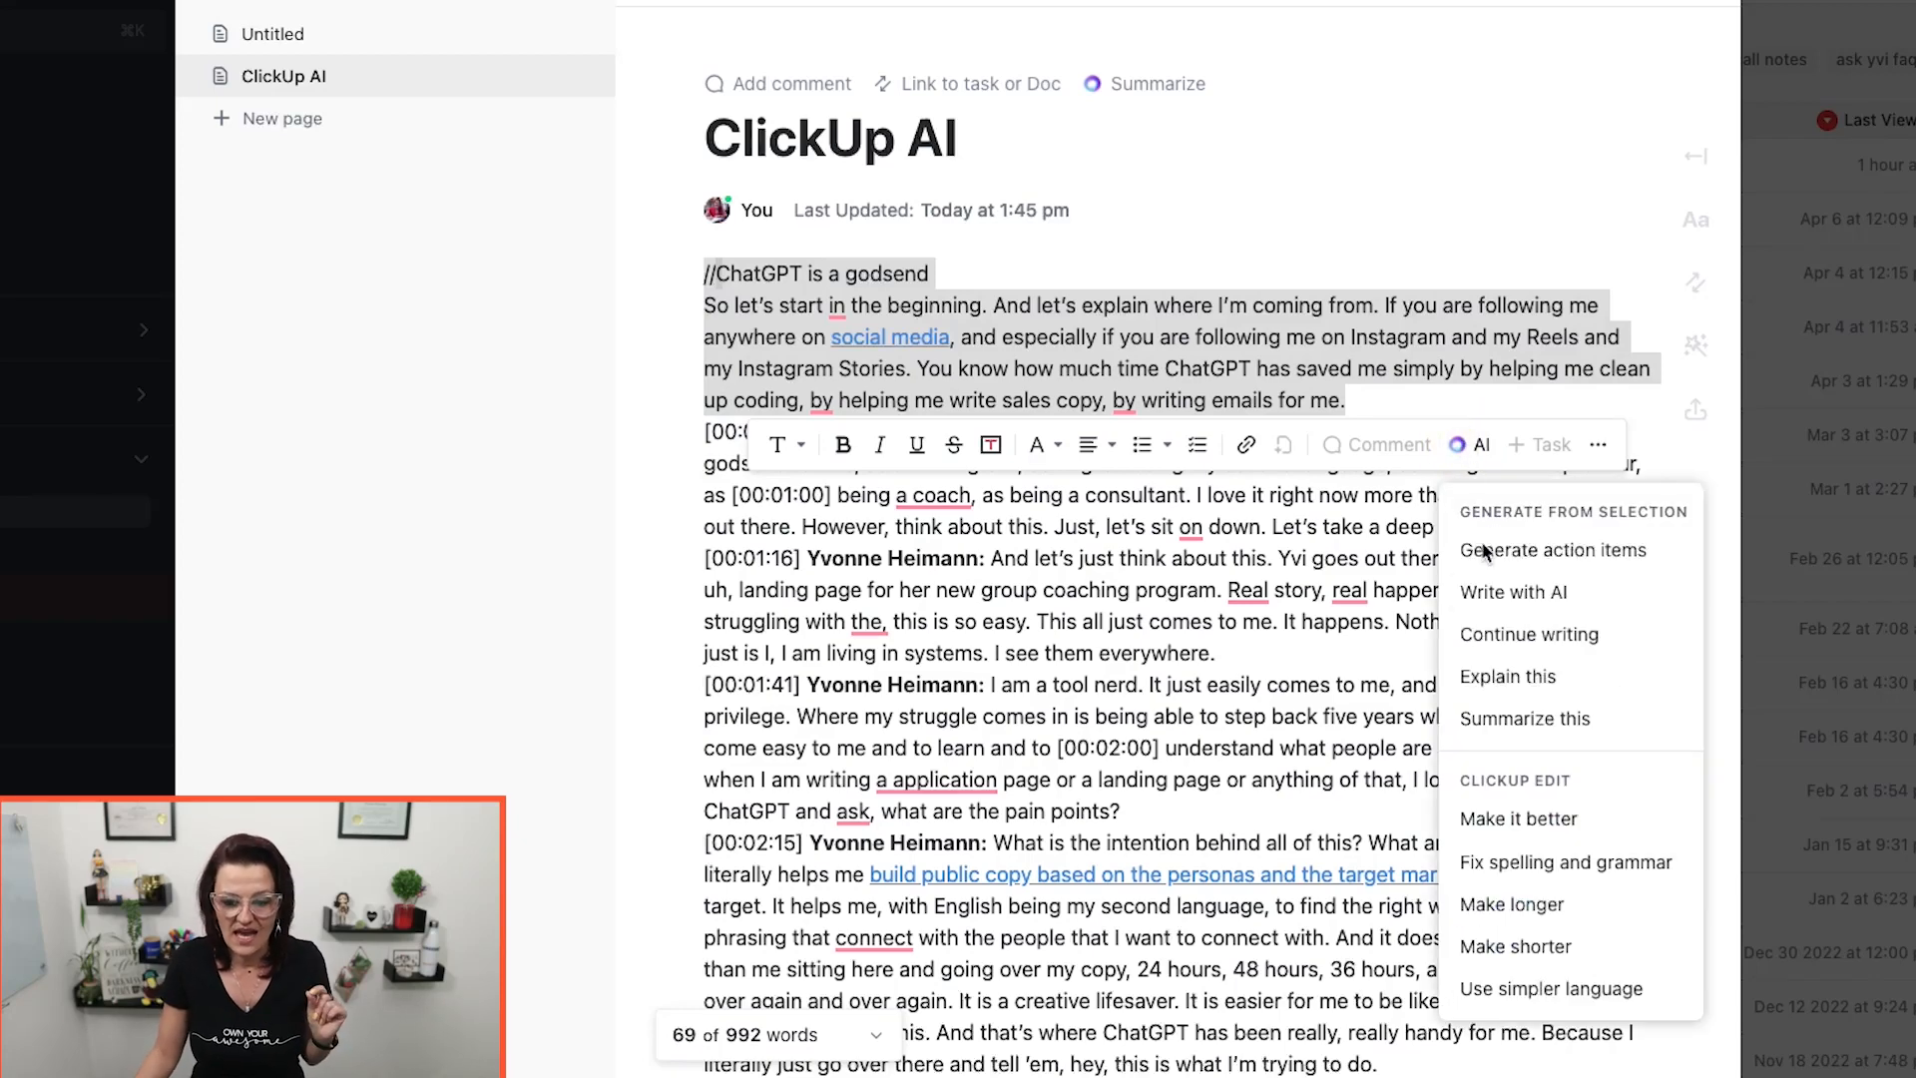
pyautogui.click(1514, 988)
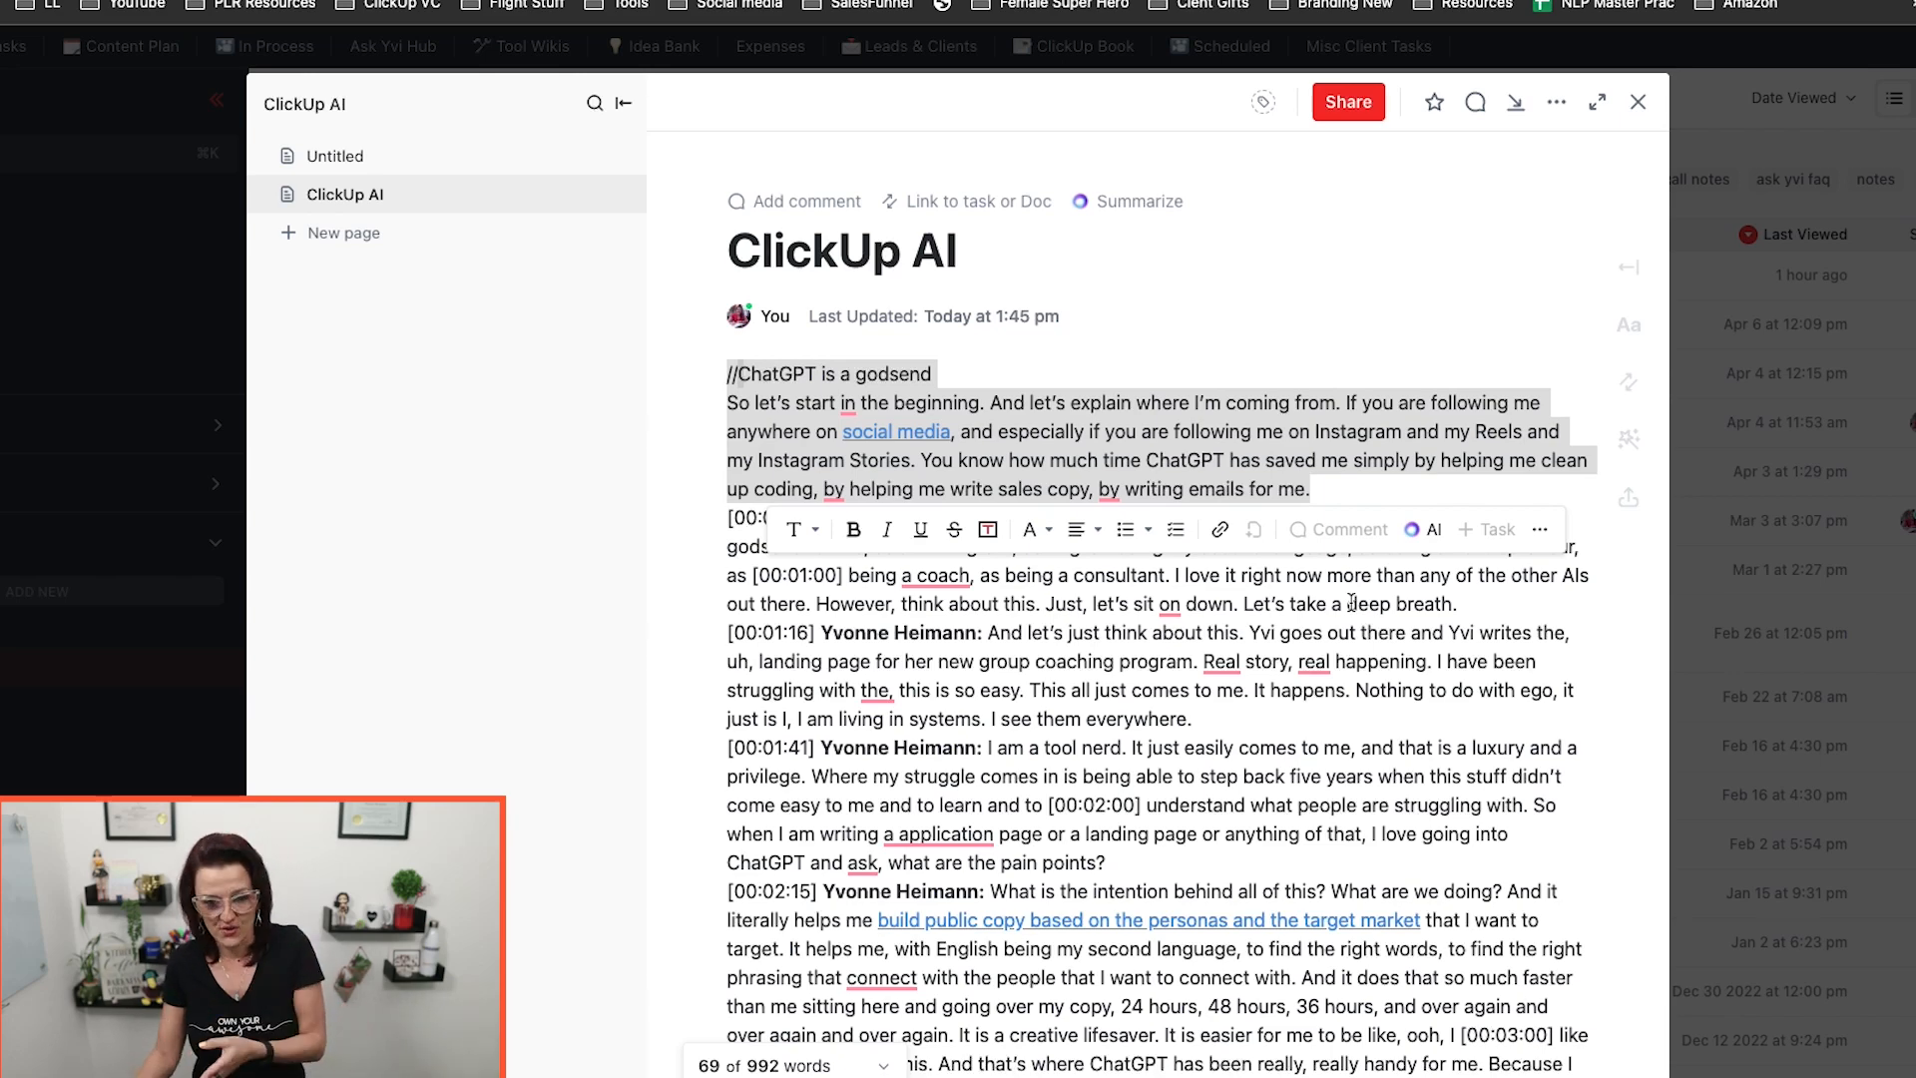
pyautogui.click(1180, 715)
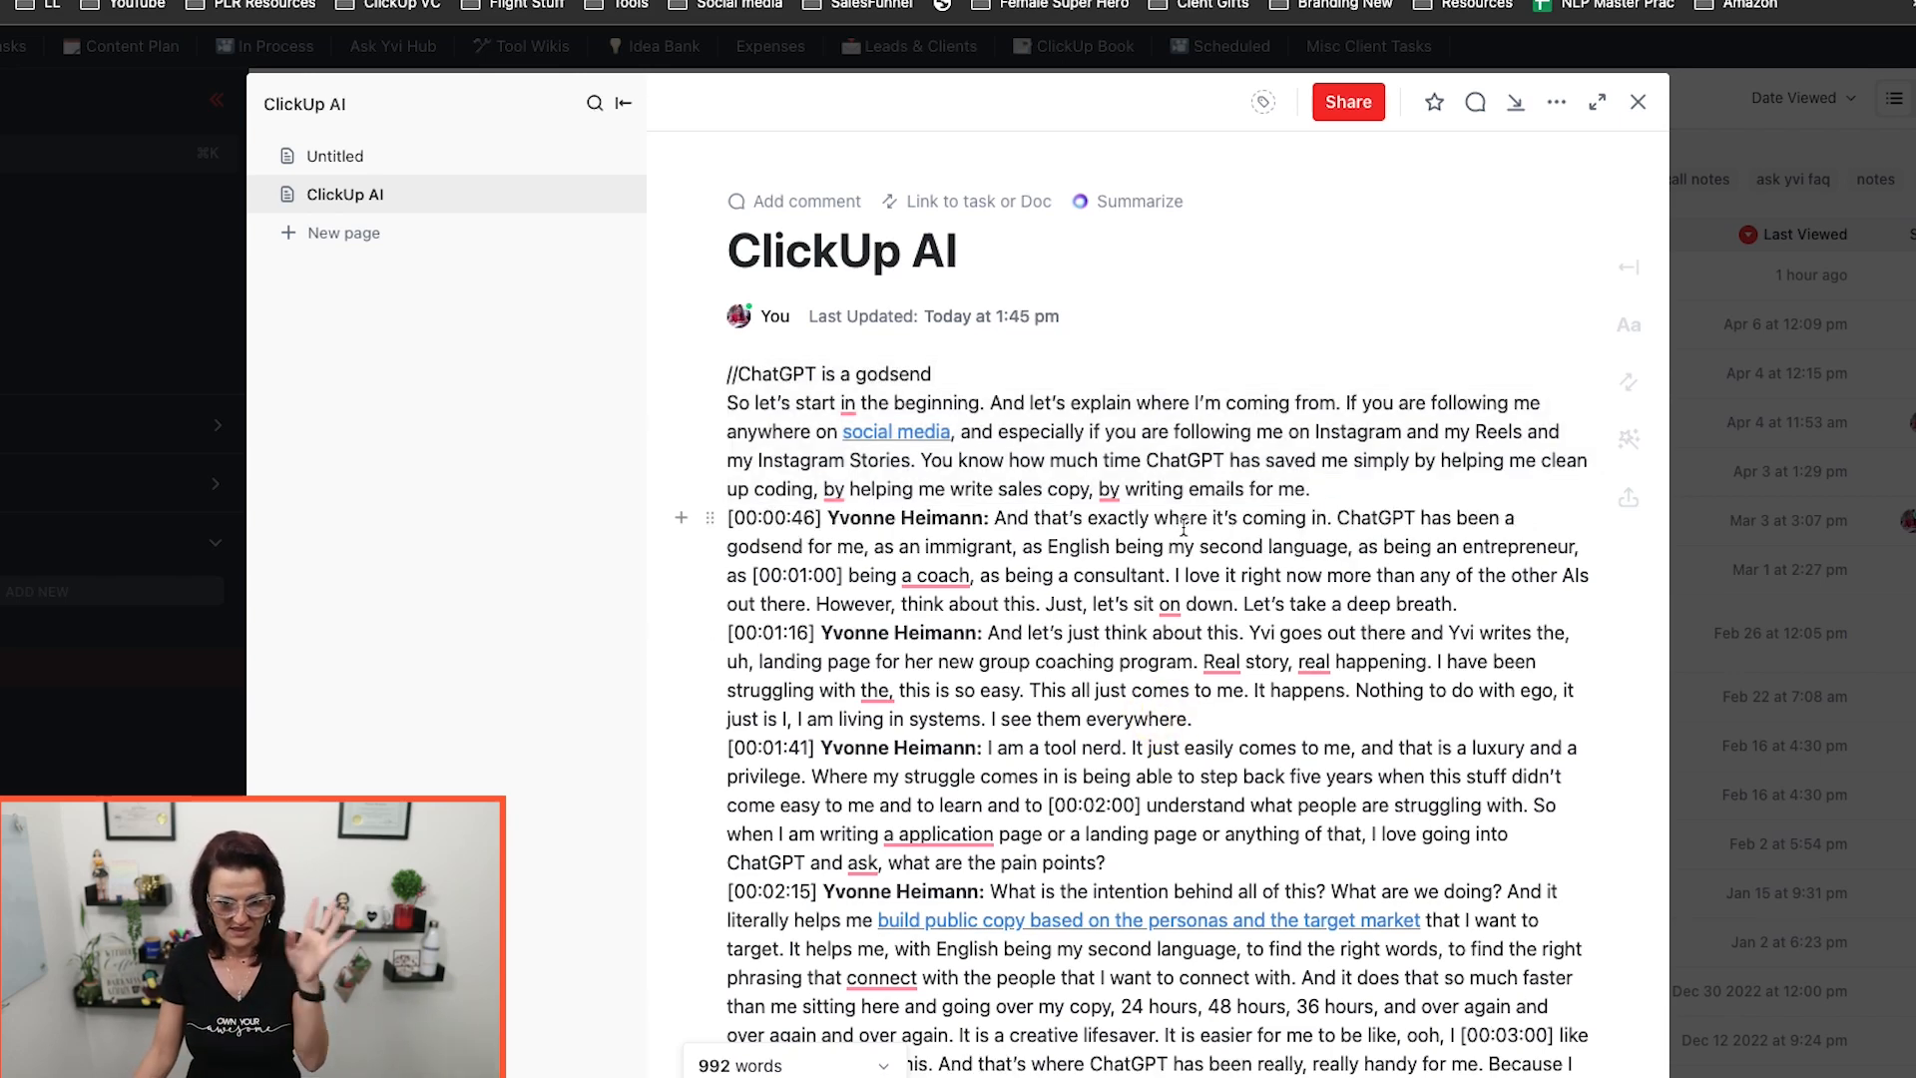
# Summarize the whole page with AI, and also just the passage from the first paragraph through the [00:01:16] section.
pyautogui.click(1140, 205)
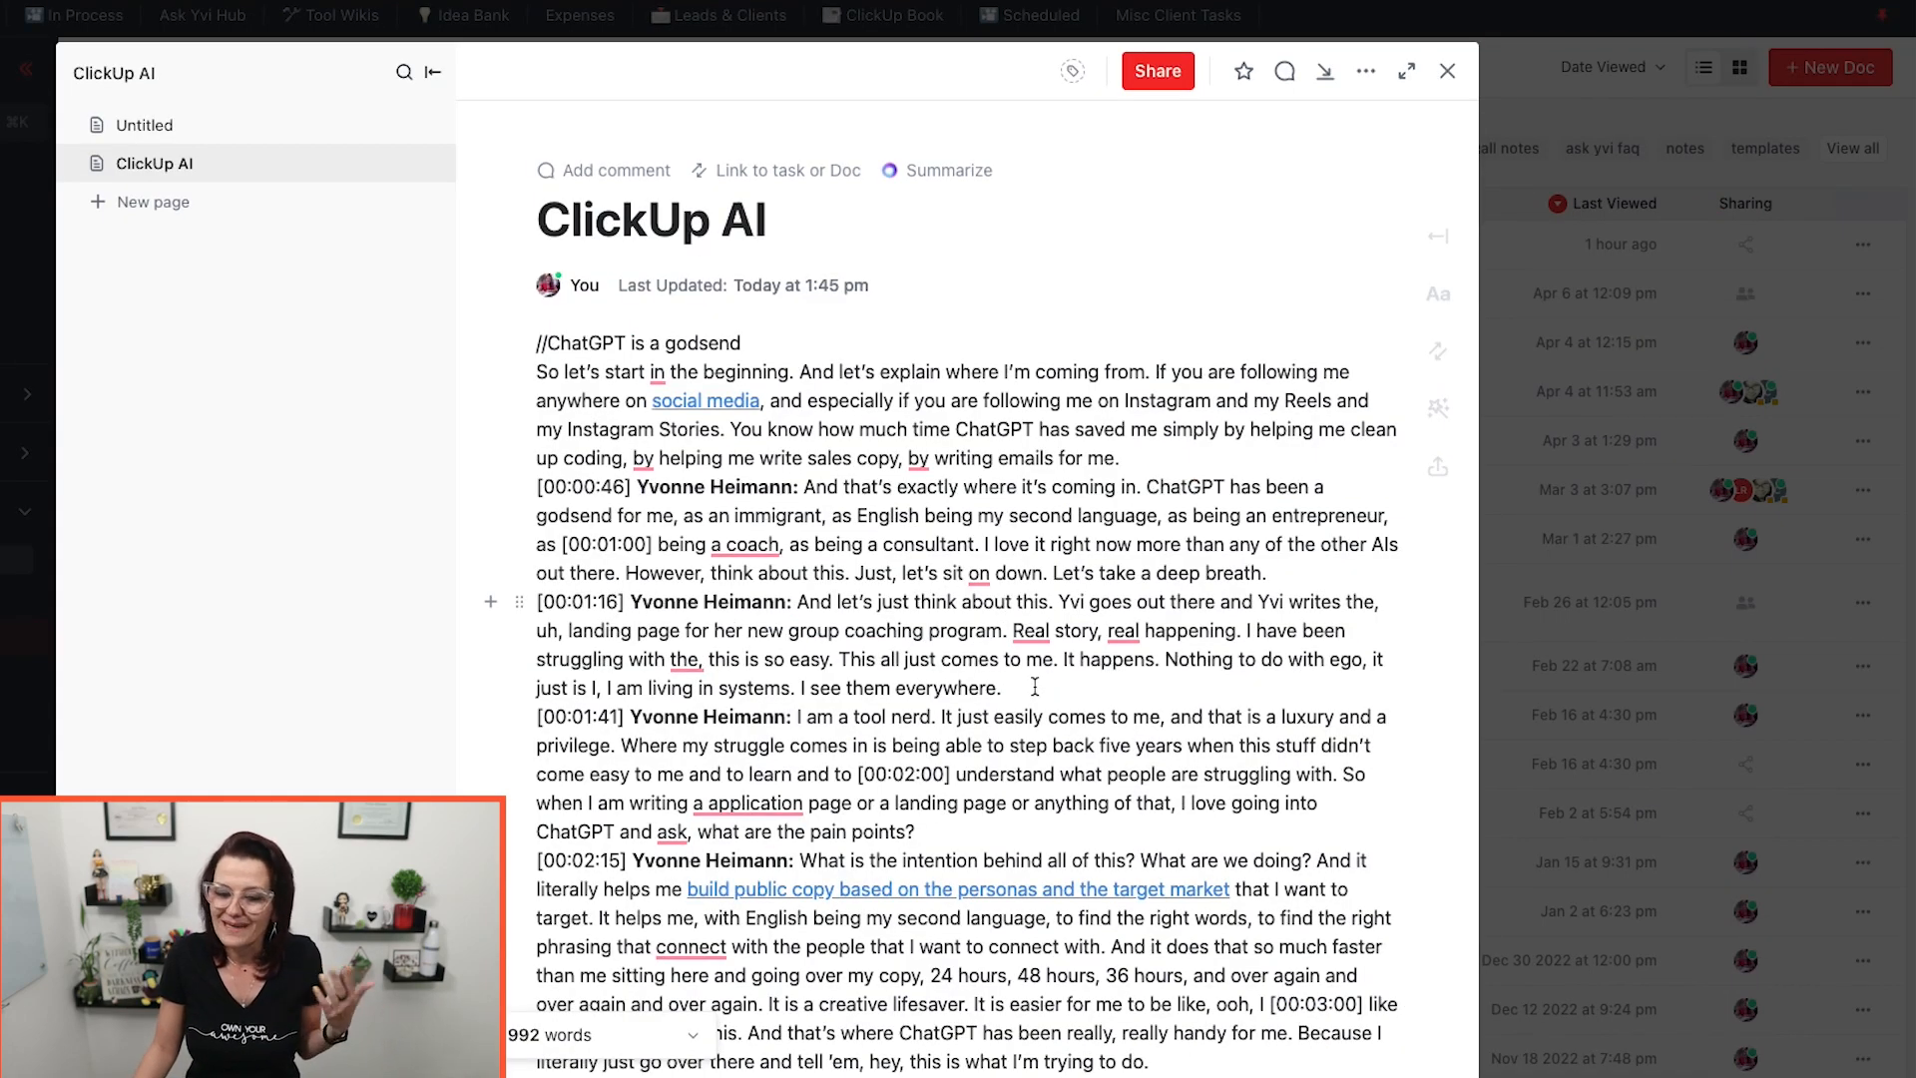
pyautogui.moveTo(1031, 689); pyautogui.dragTo(529, 375)
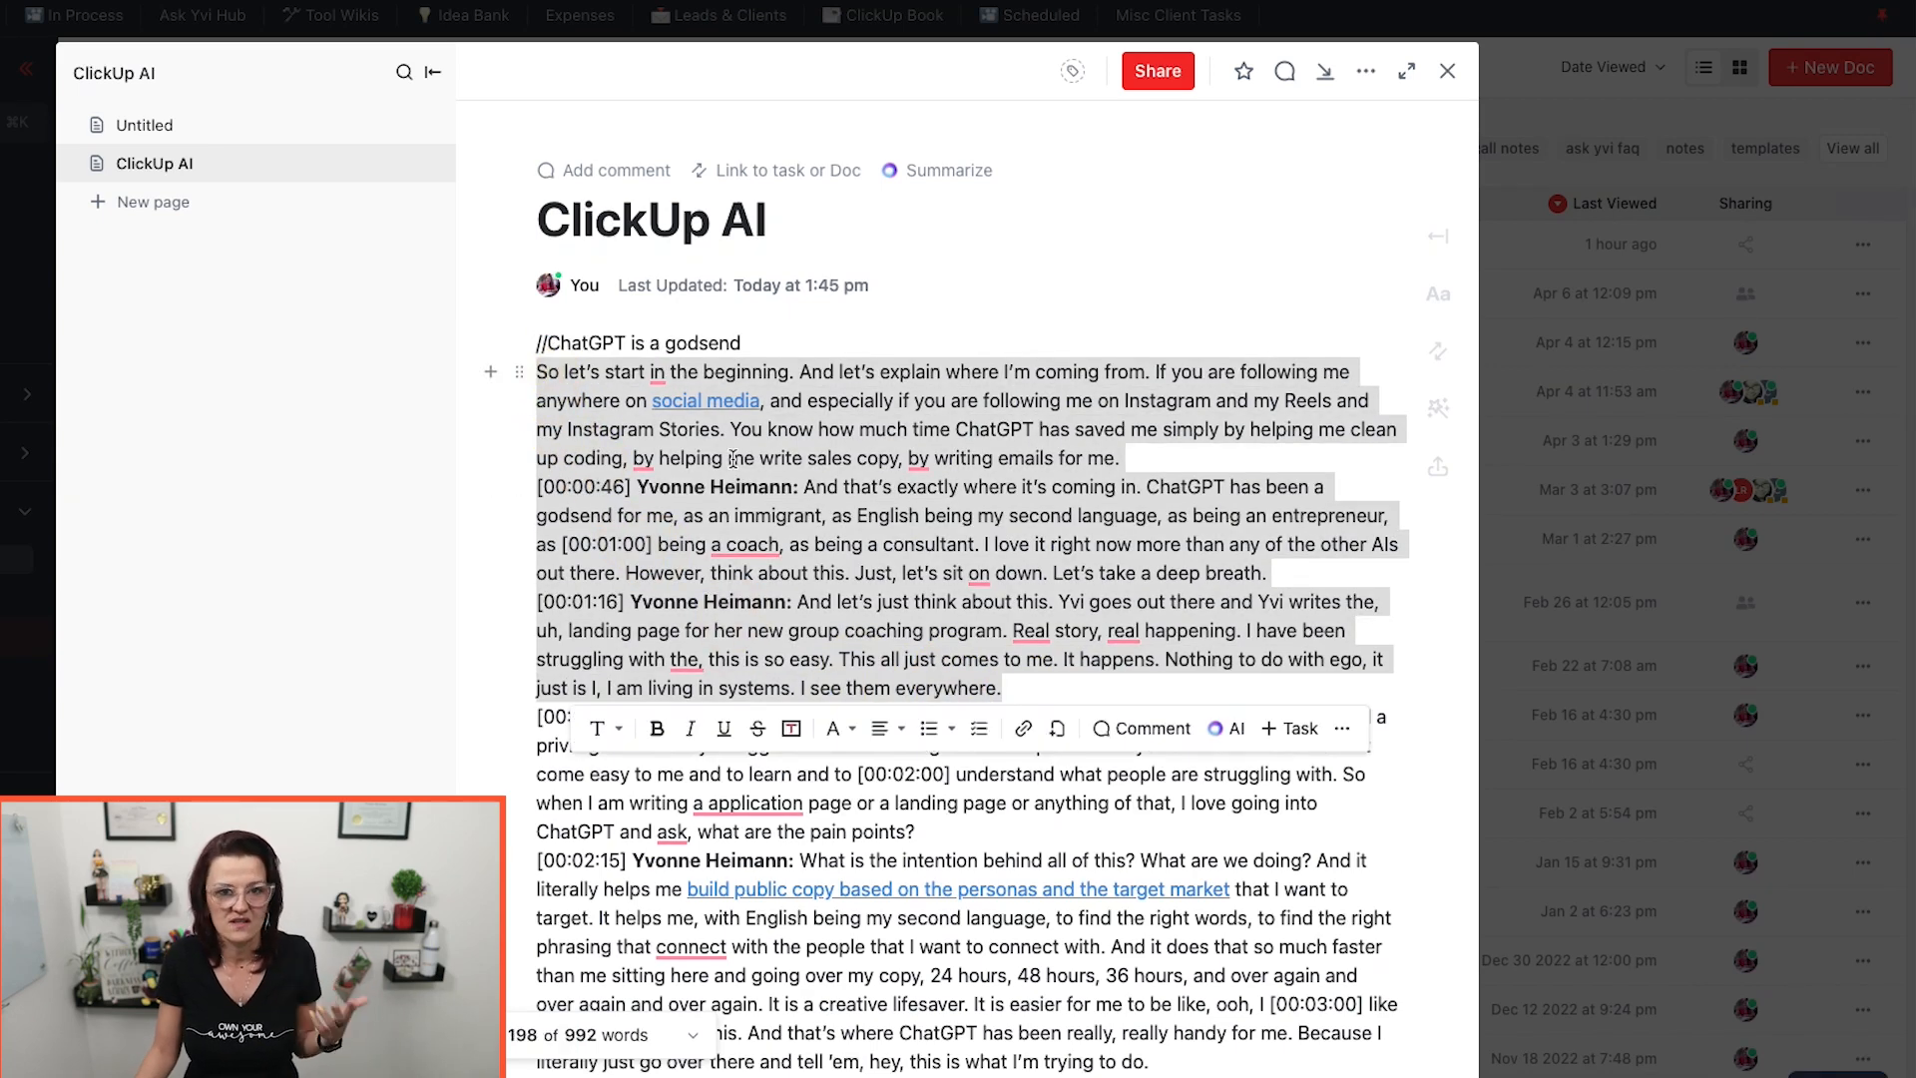
pyautogui.click(1238, 730)
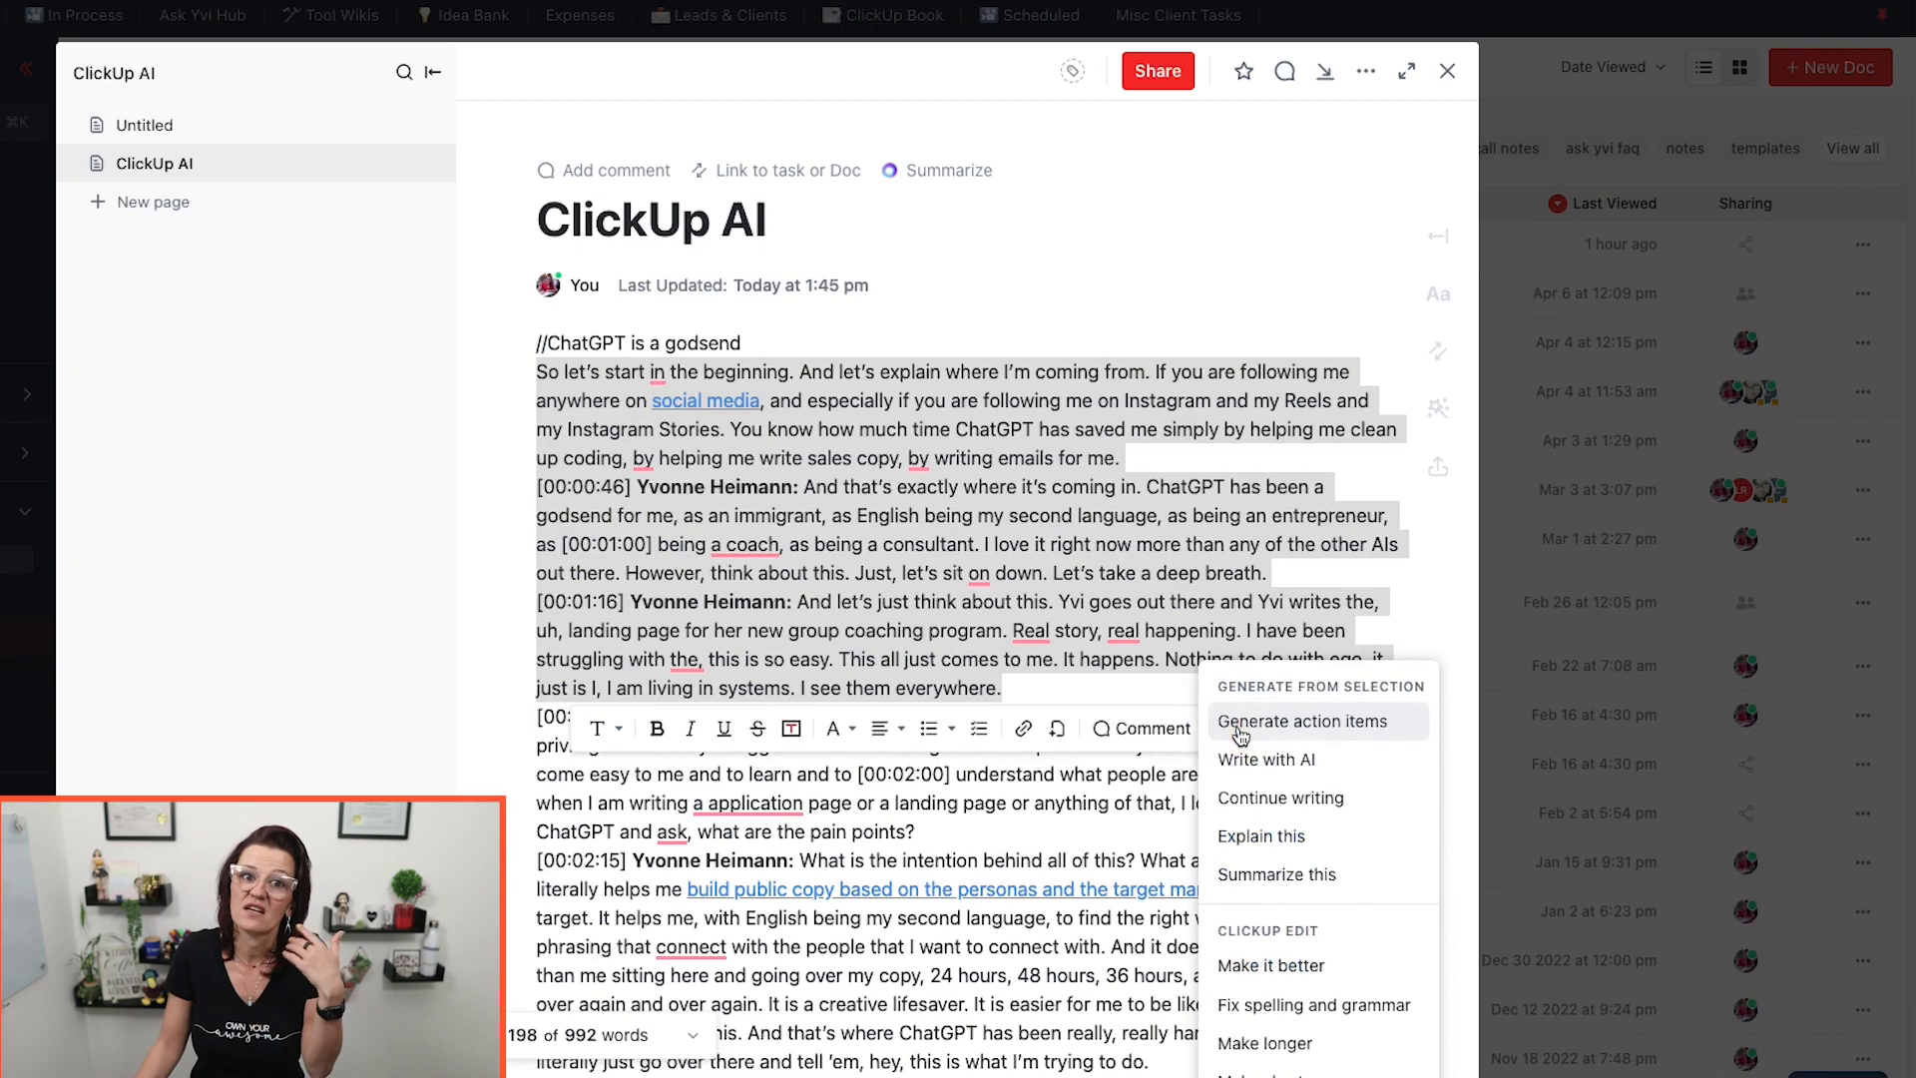
pyautogui.click(1243, 877)
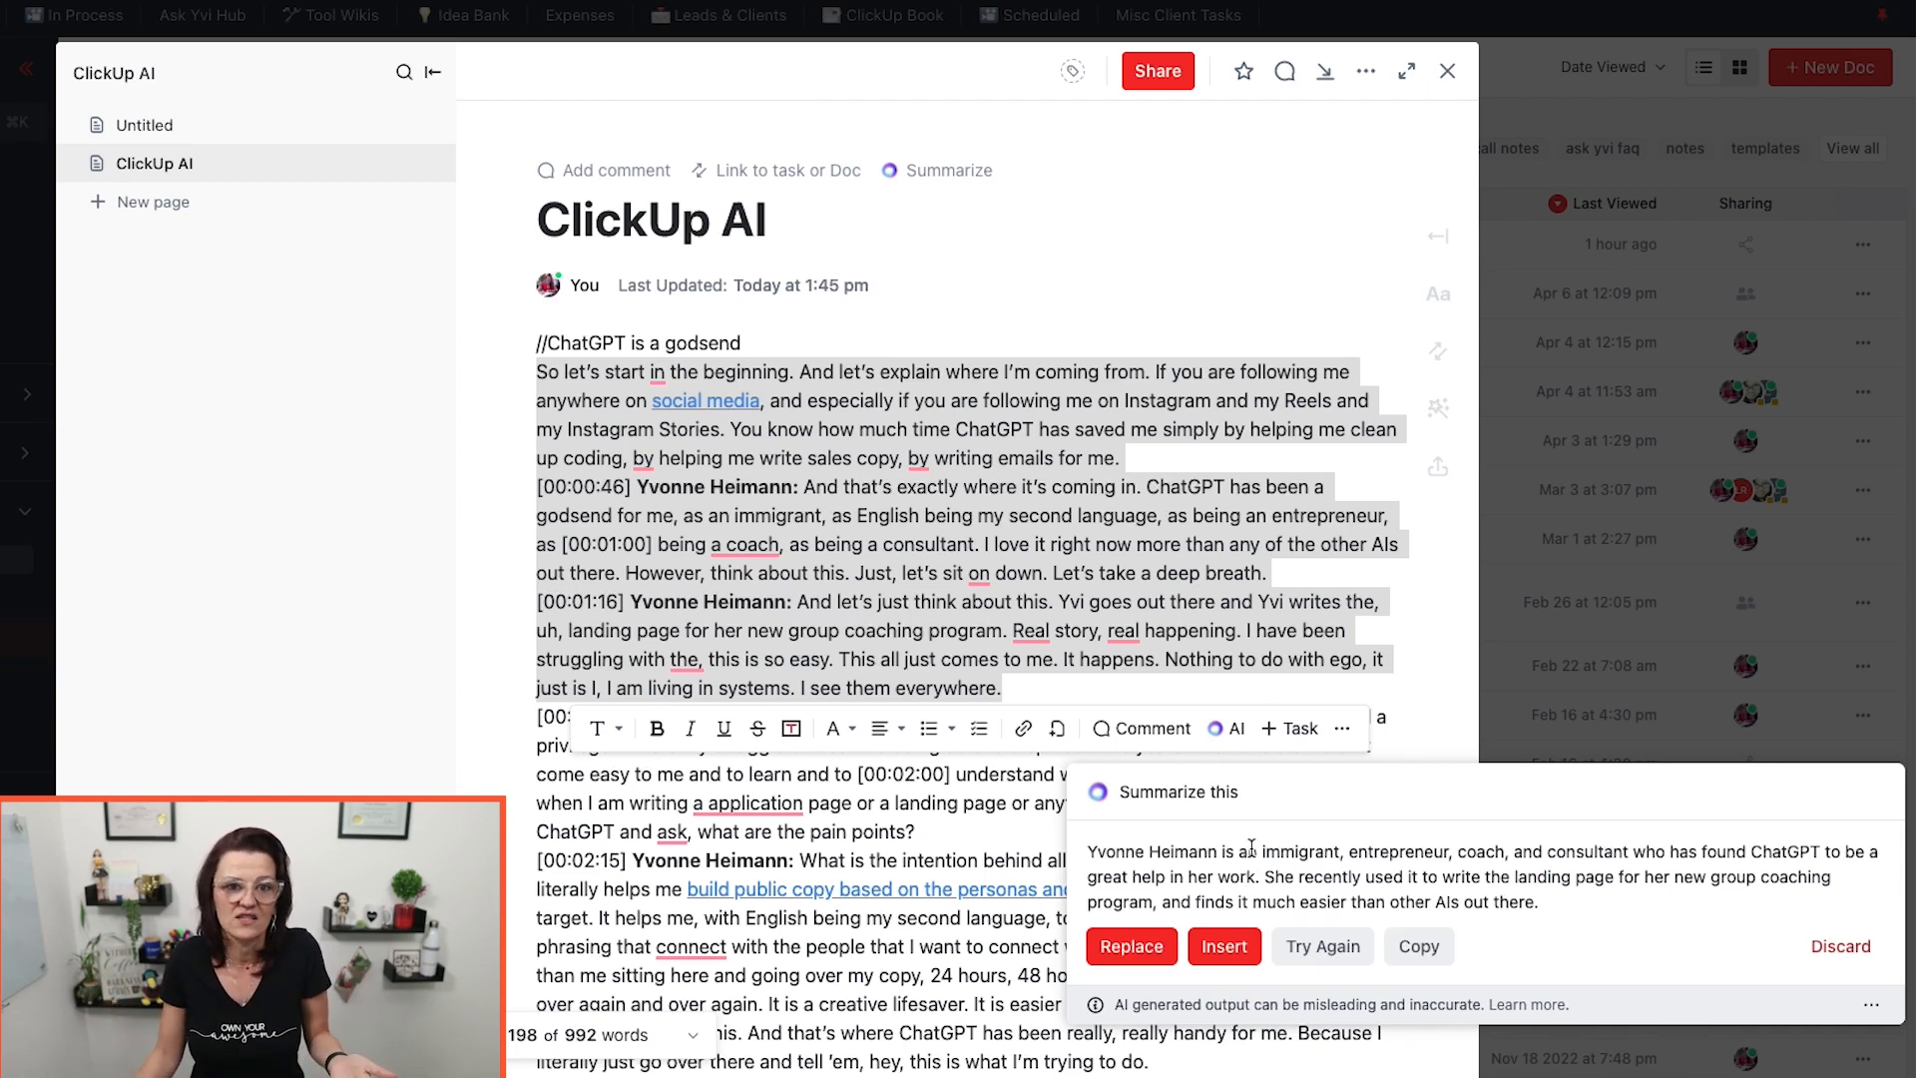
pyautogui.click(1223, 320)
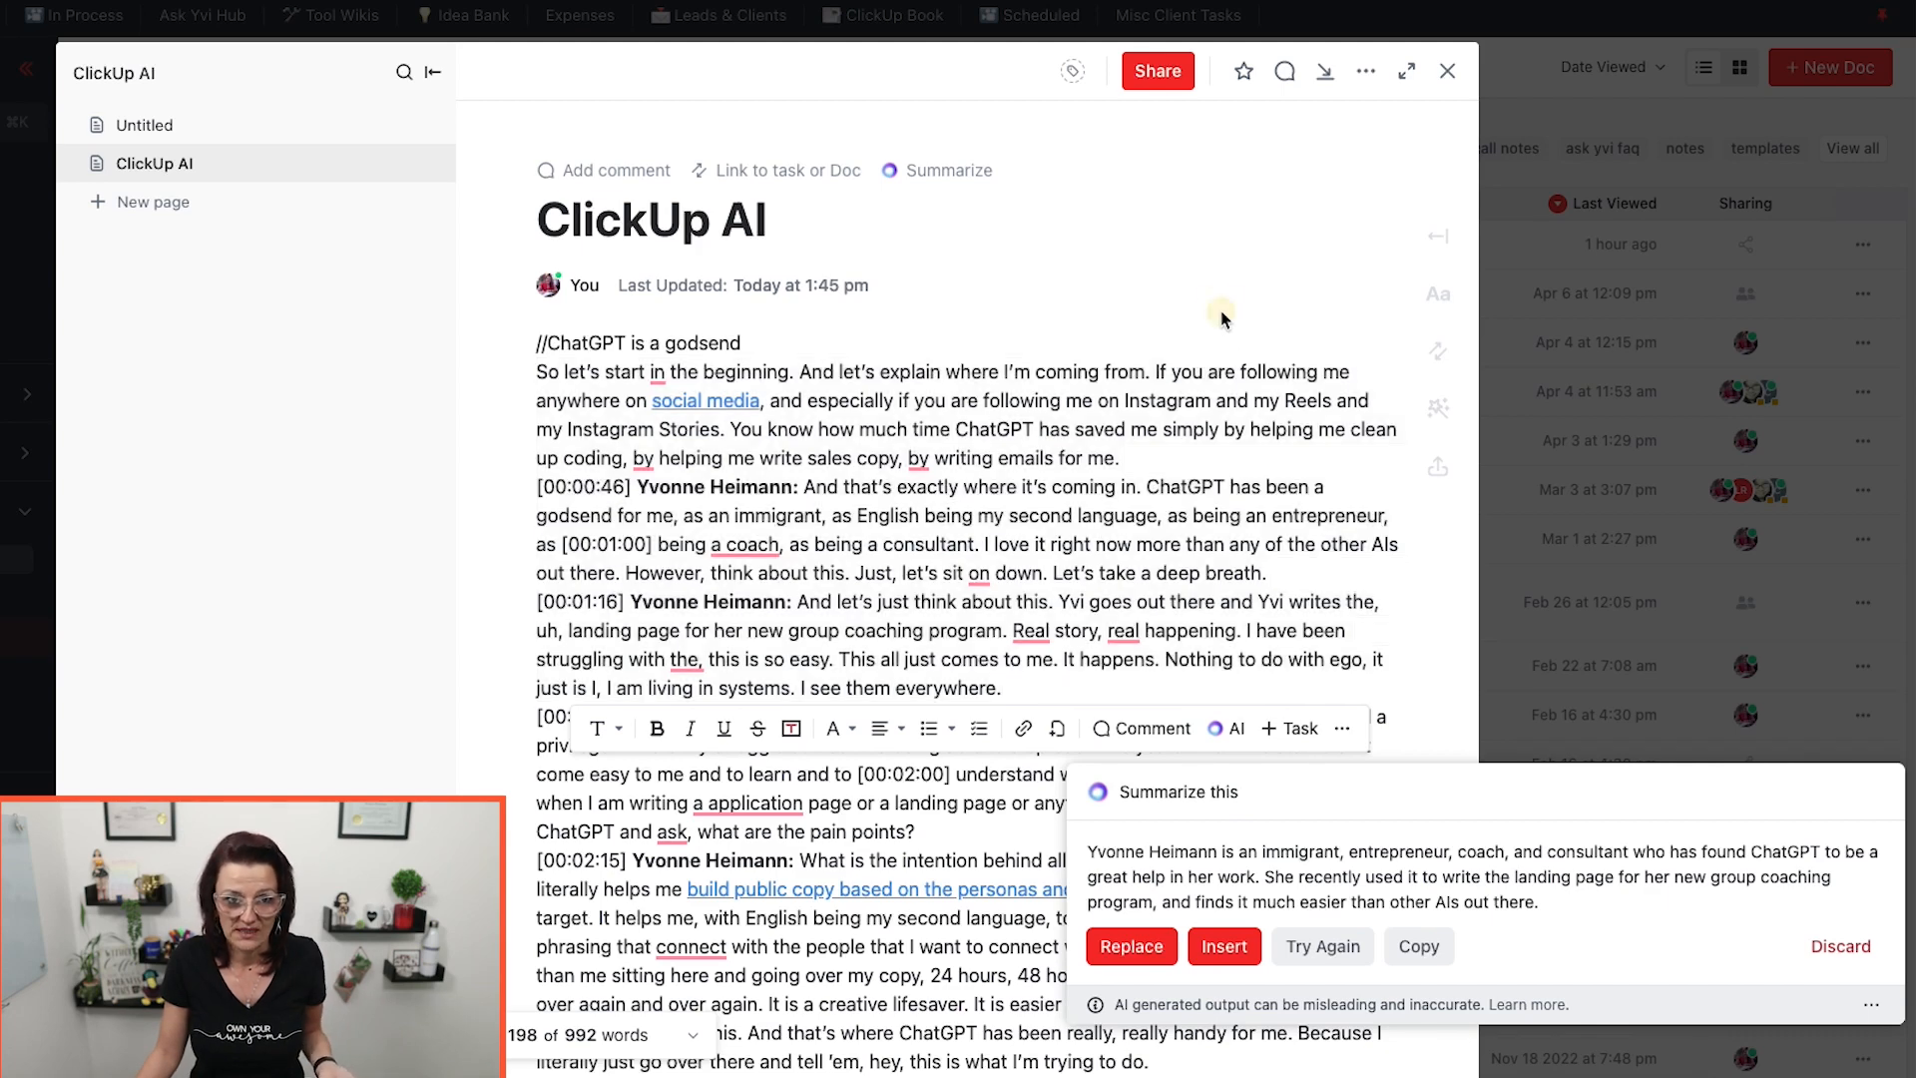
# Generate AI action items at the end of the ClickUp AI transcript and discard the list.
pyautogui.scroll(-15, 1222, 319)
pyautogui.click(684, 827)
pyautogui.write('/ai')
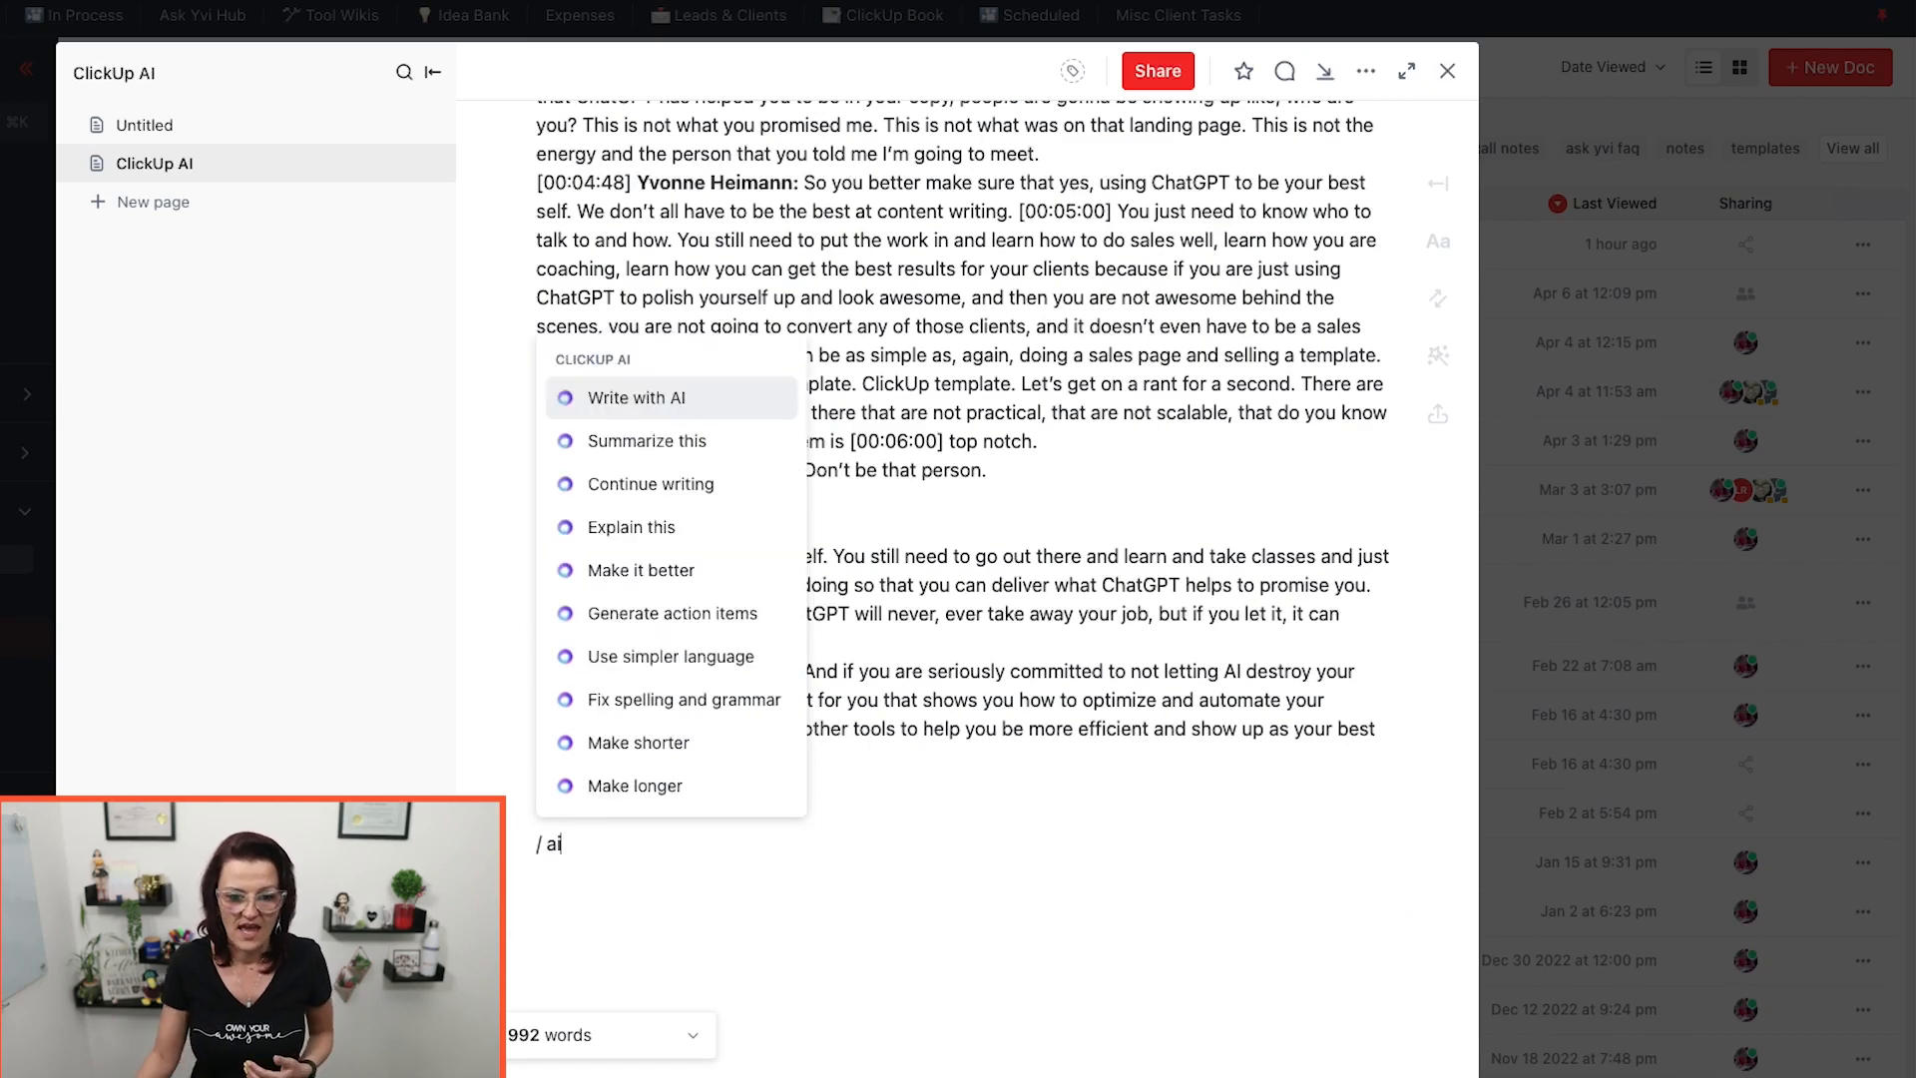
pyautogui.click(731, 615)
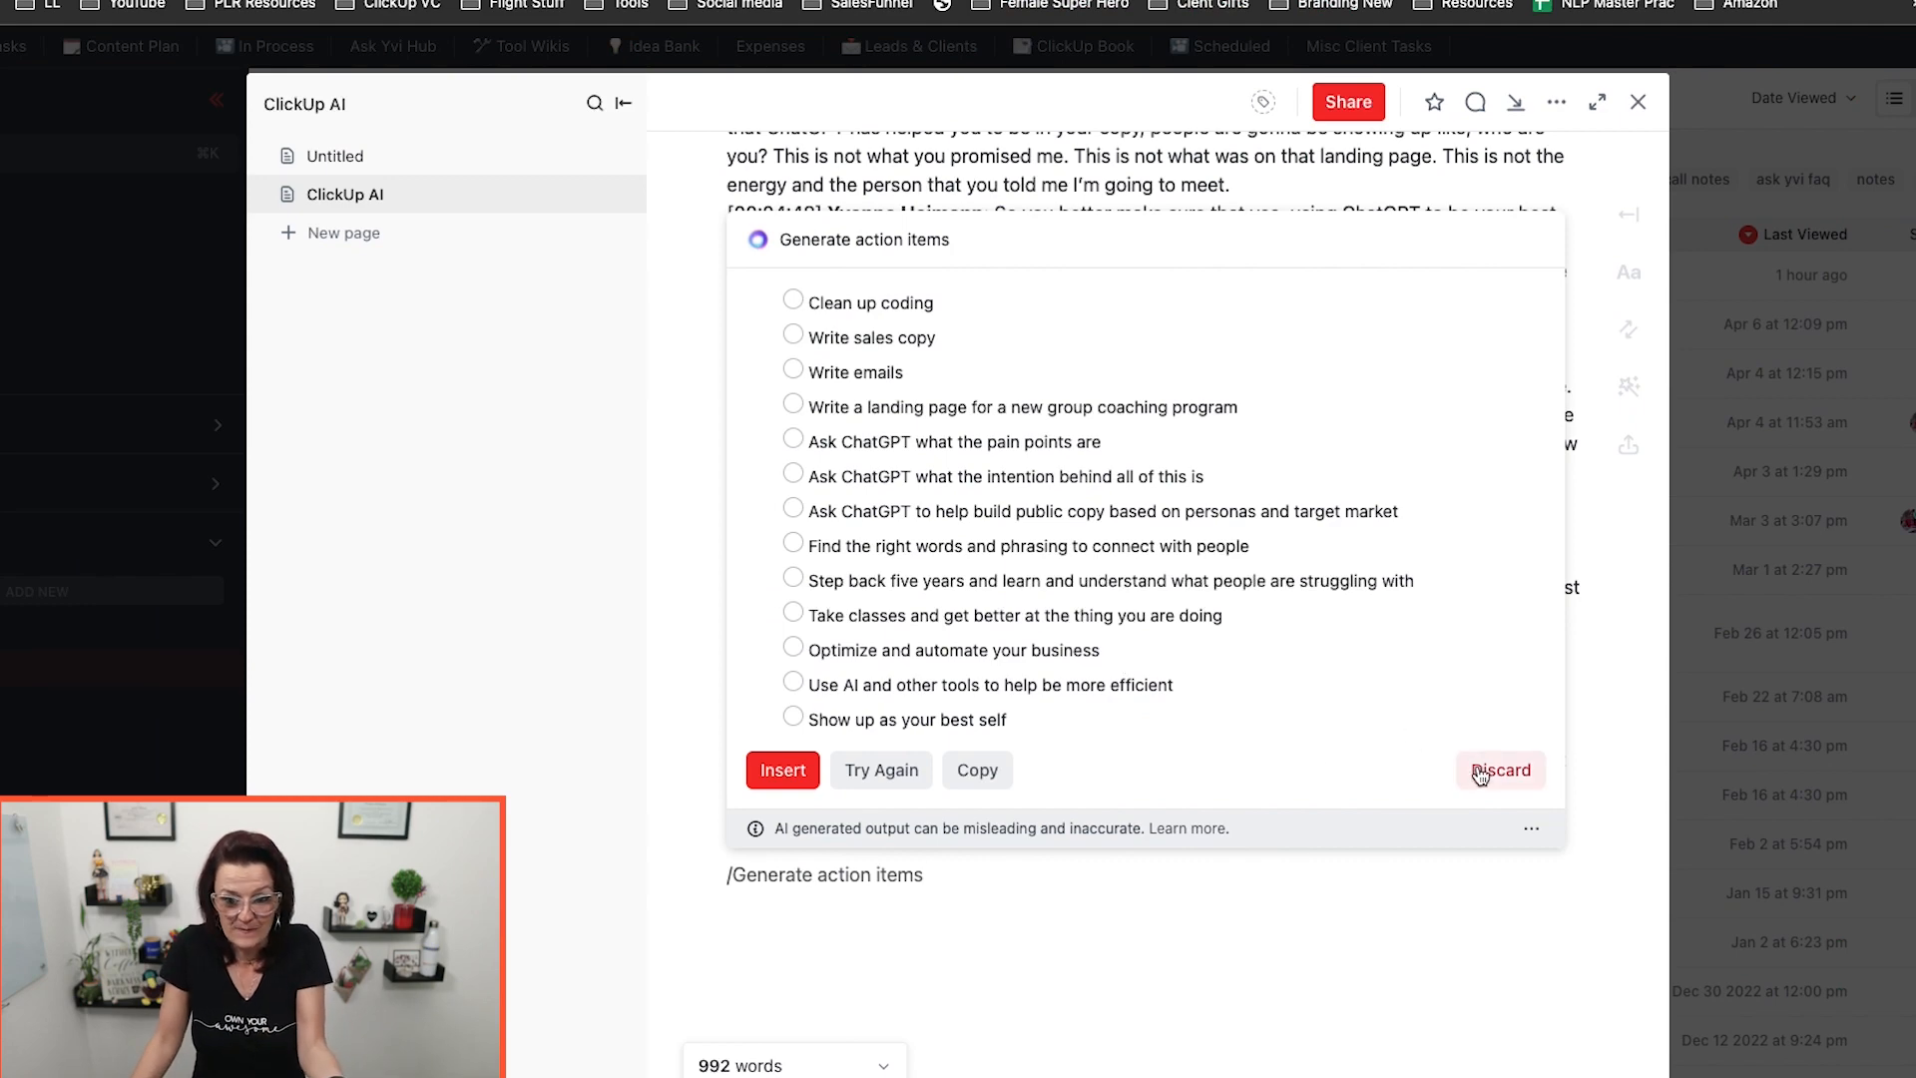
pyautogui.click(1493, 777)
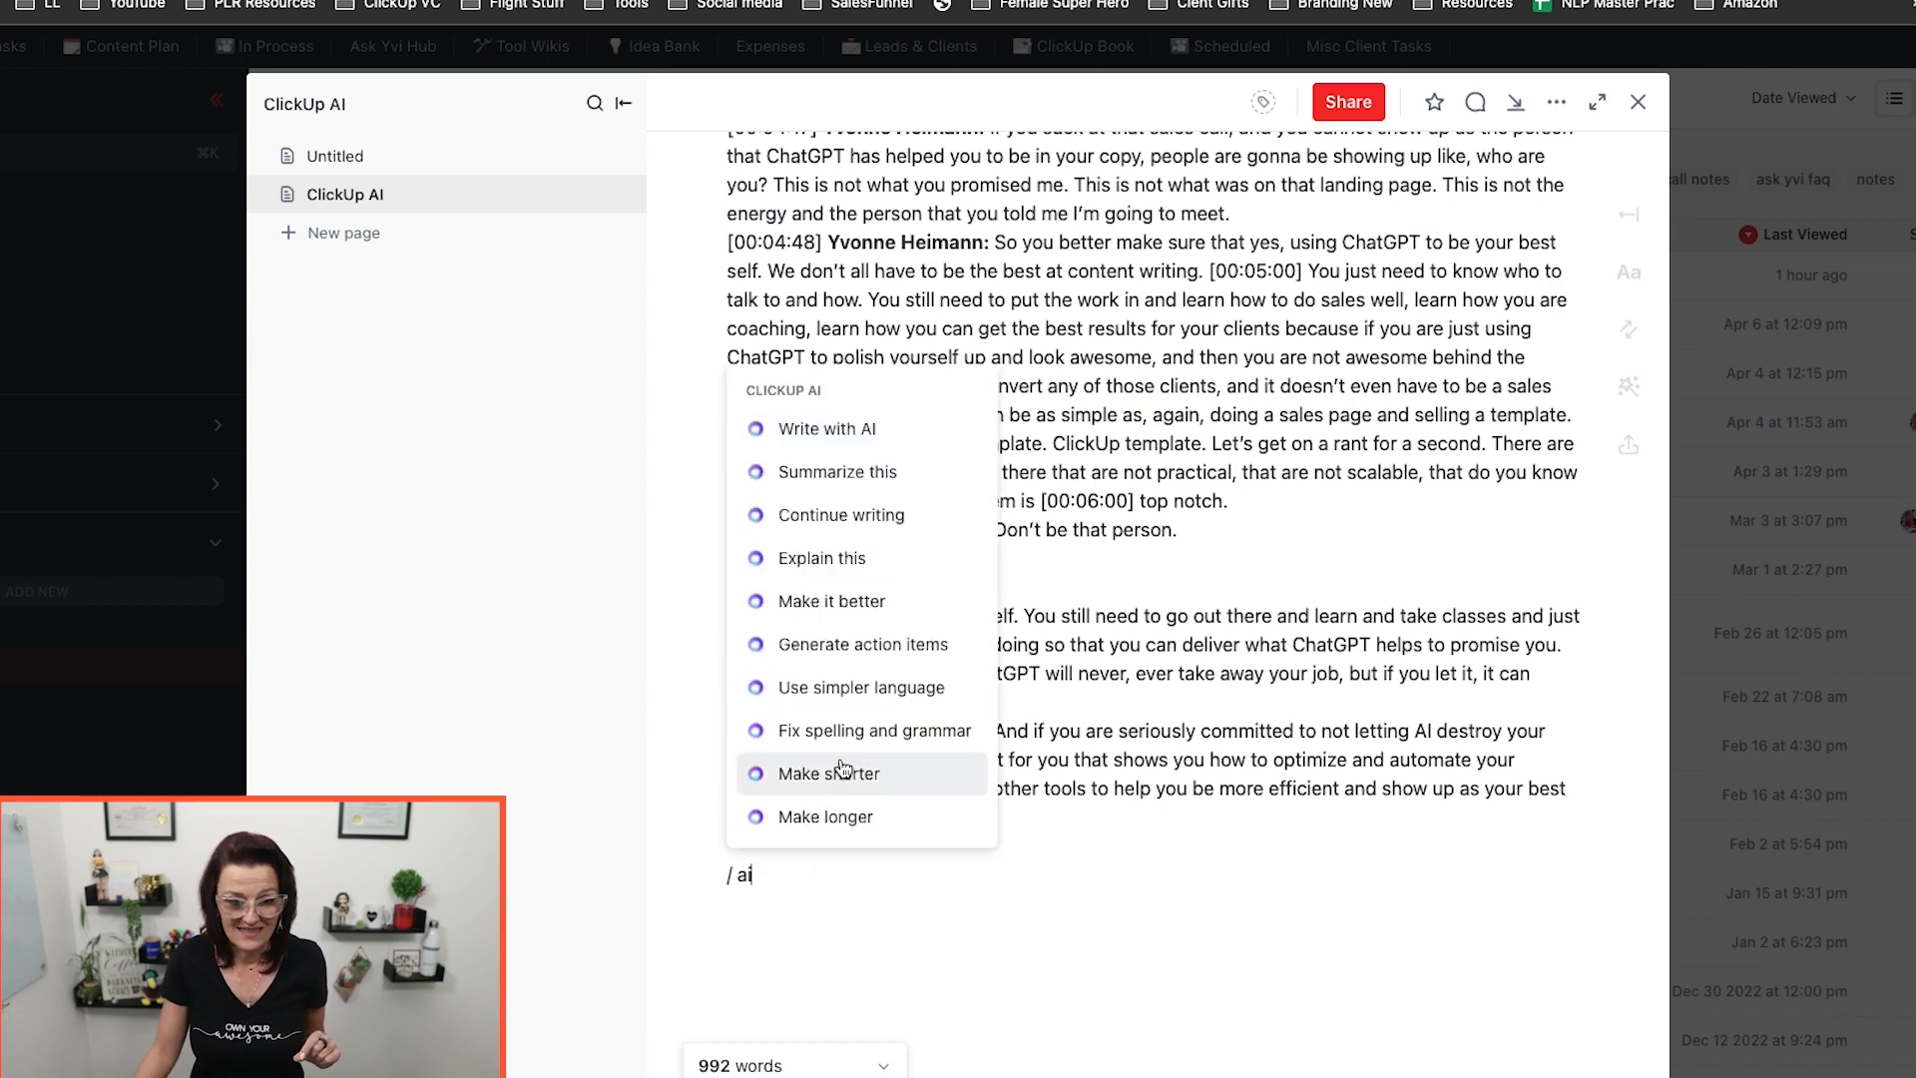
# Run the AI Explain this command at the end of the ClickUp AI transcript.
pyautogui.click(858, 558)
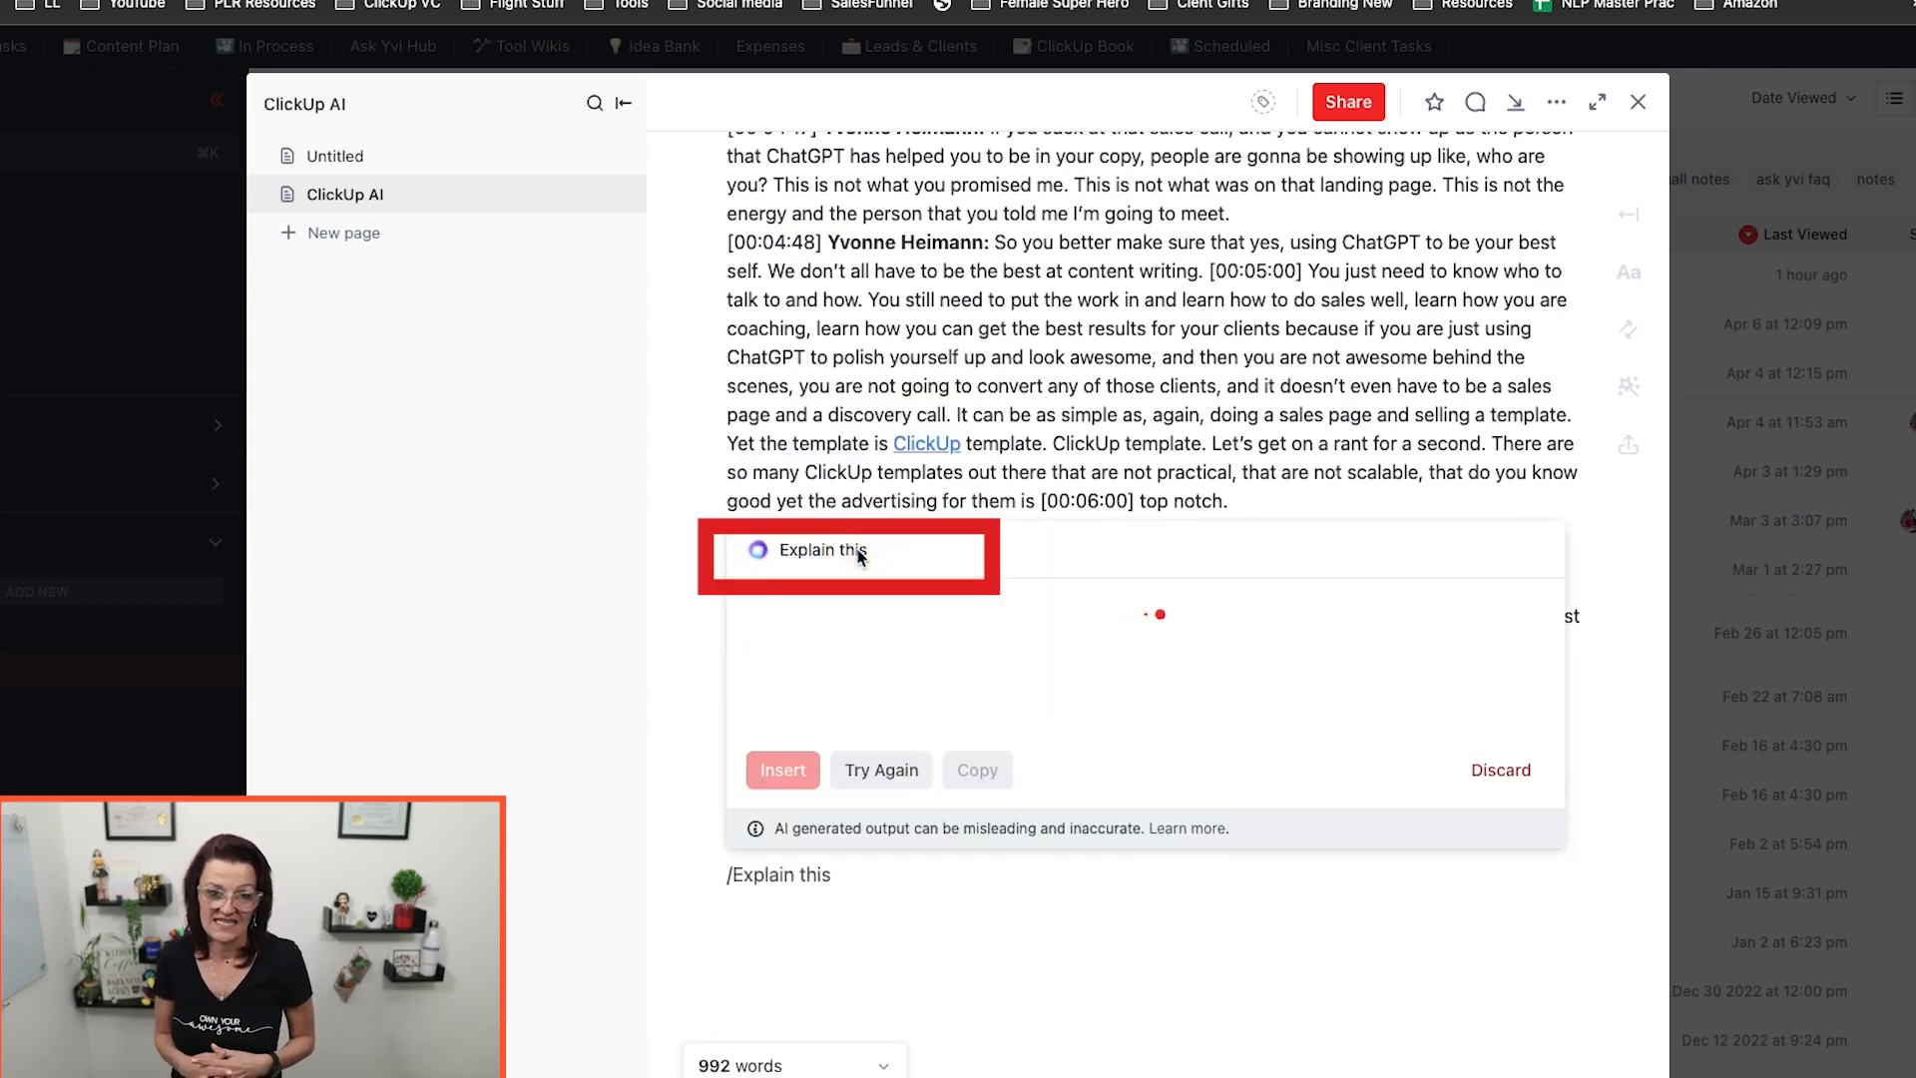